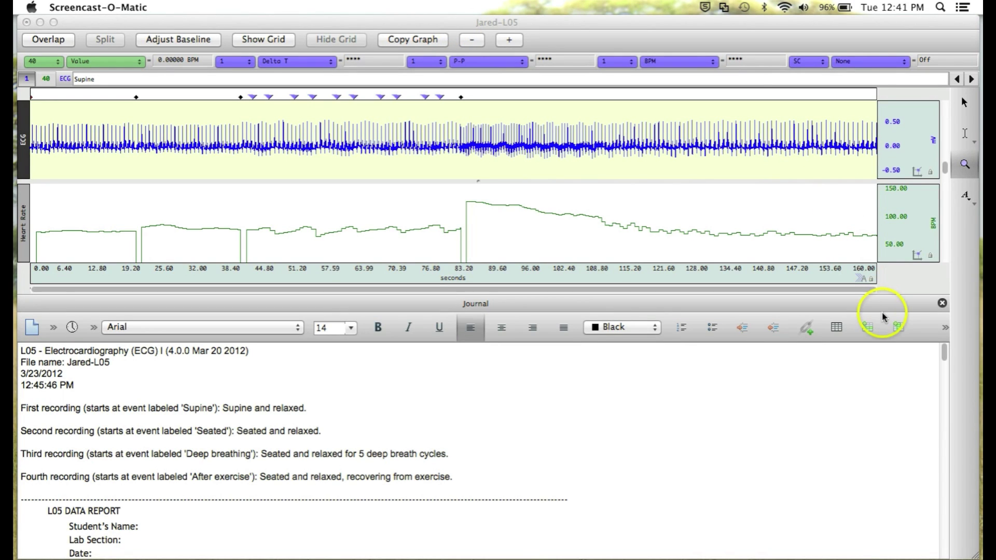
# - Scroll the journal down to section C's Table 5.3 of ECG component durations
pyautogui.moveTo(944, 352); pyautogui.dragTo(944, 412)
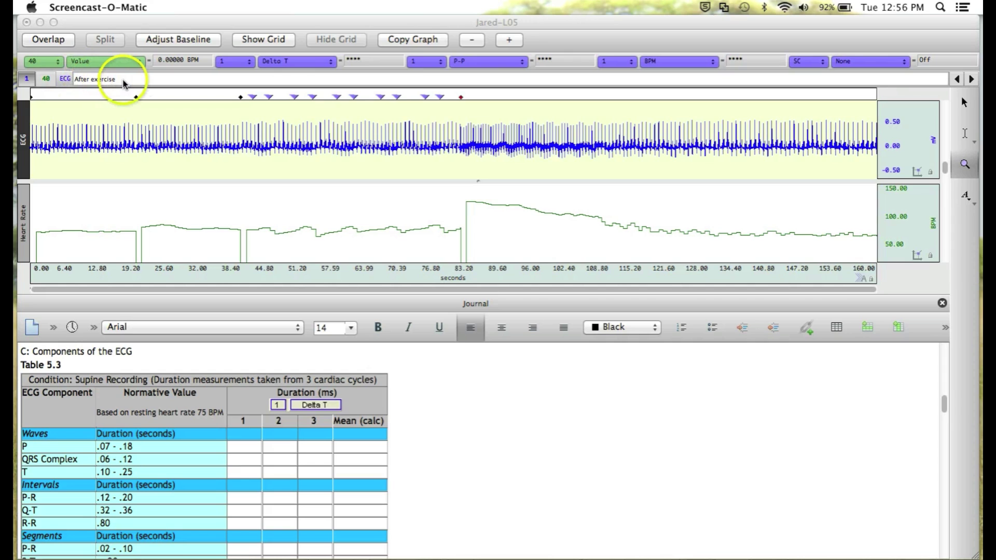
# - Step back from the Deep breathing event through Seated to the first event, labelled Supine
pyautogui.click(241, 97)
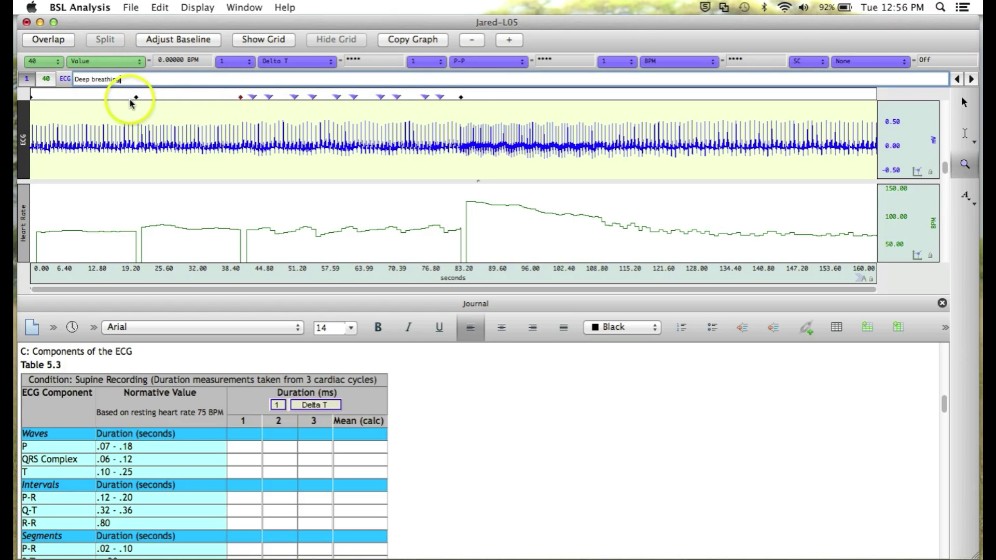
pyautogui.moveTo(131, 102)
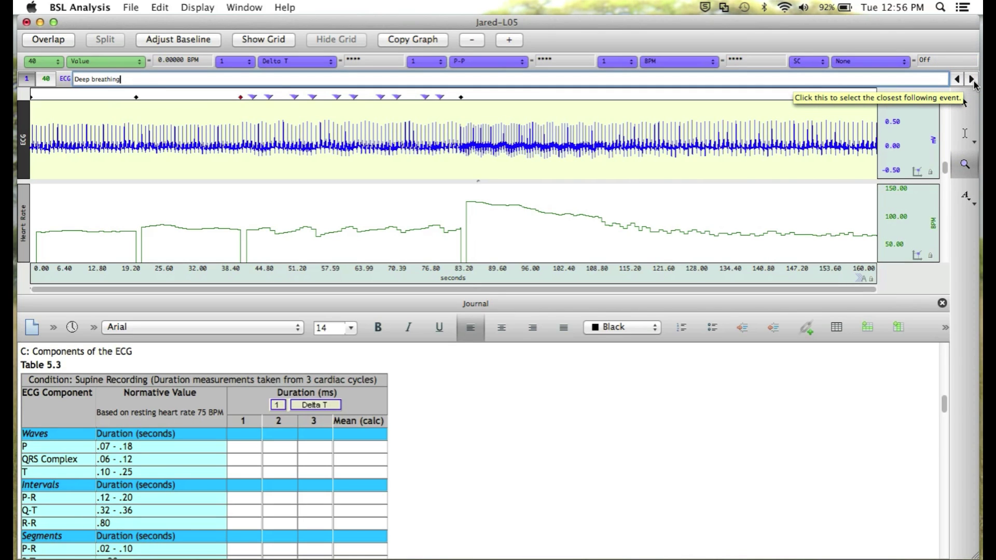
pyautogui.click(957, 80)
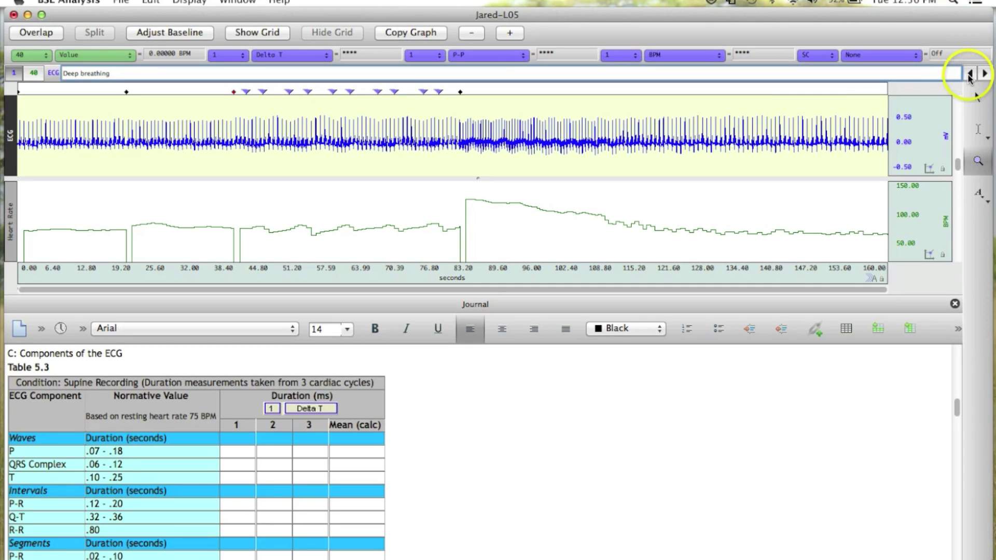
pyautogui.click(968, 76)
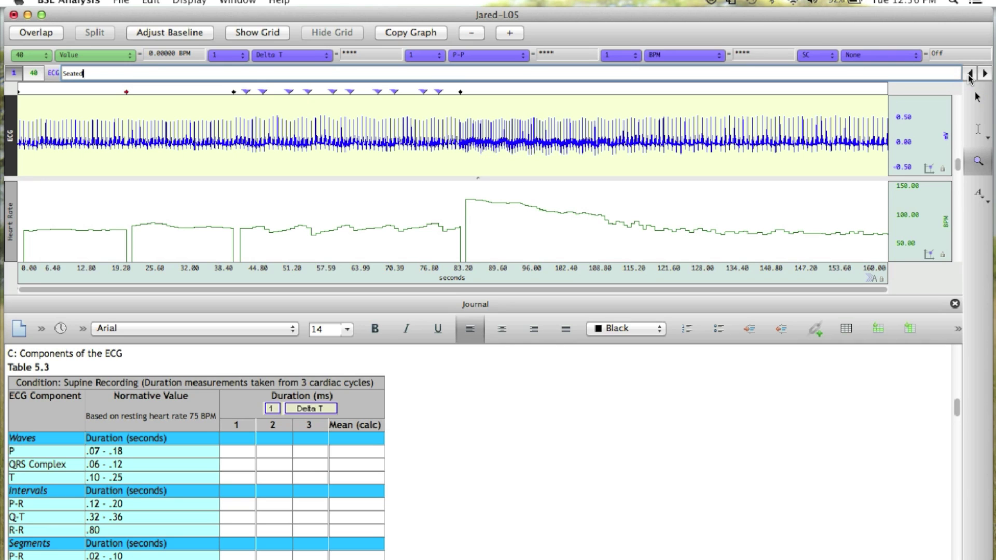
pyautogui.click(130, 92)
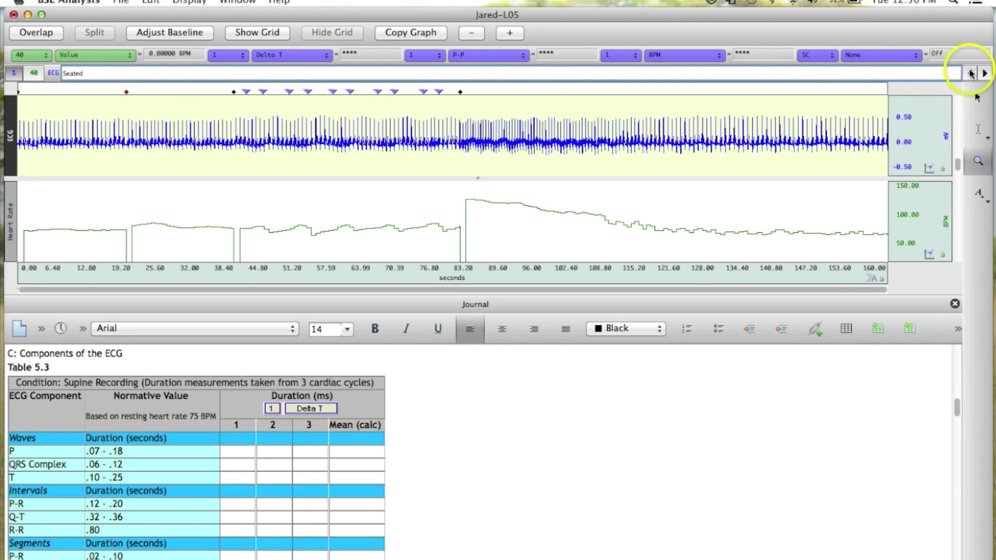
pyautogui.click(971, 75)
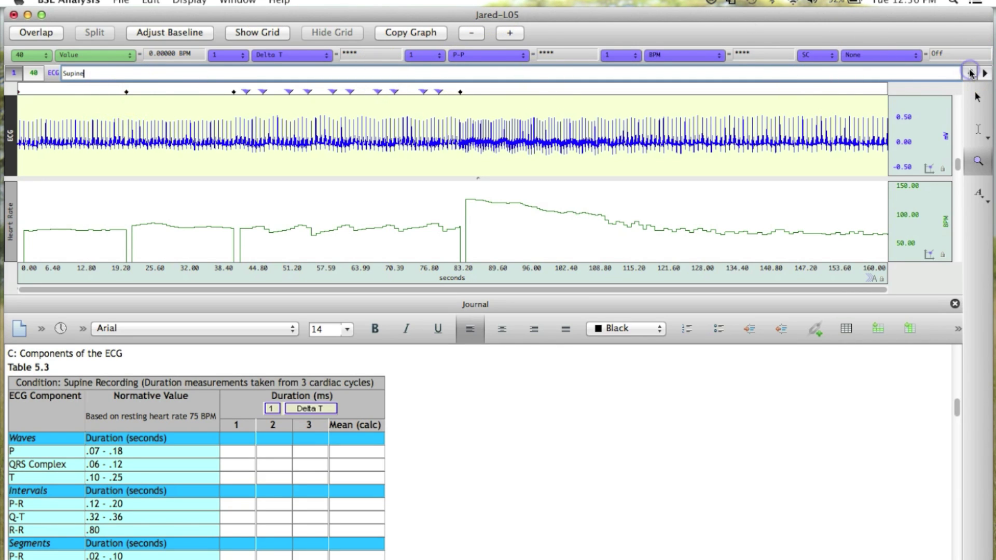
pyautogui.click(72, 74)
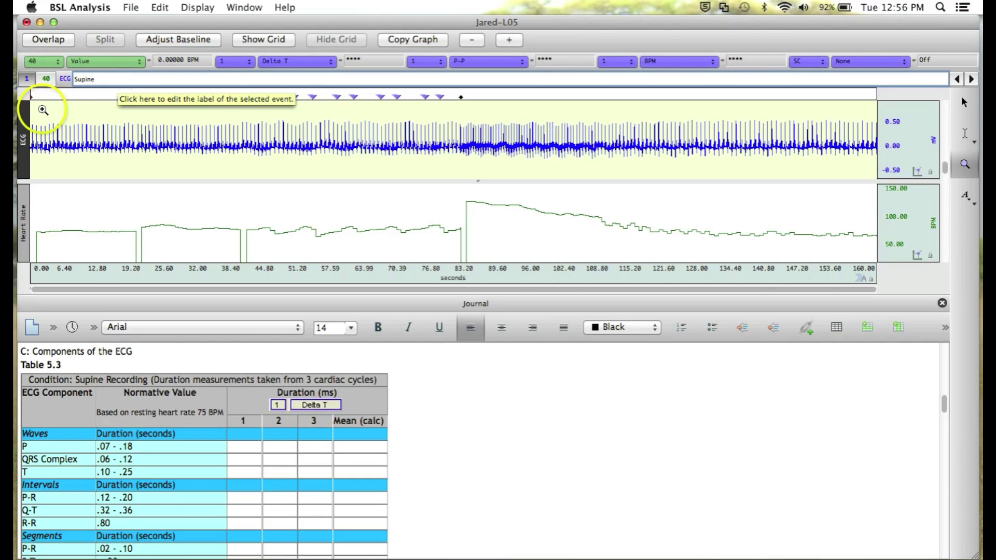
# - Zoom the ECG from the Supine event down to three beats spanning about 9.0–11.2 s
pyautogui.moveTo(36, 97)
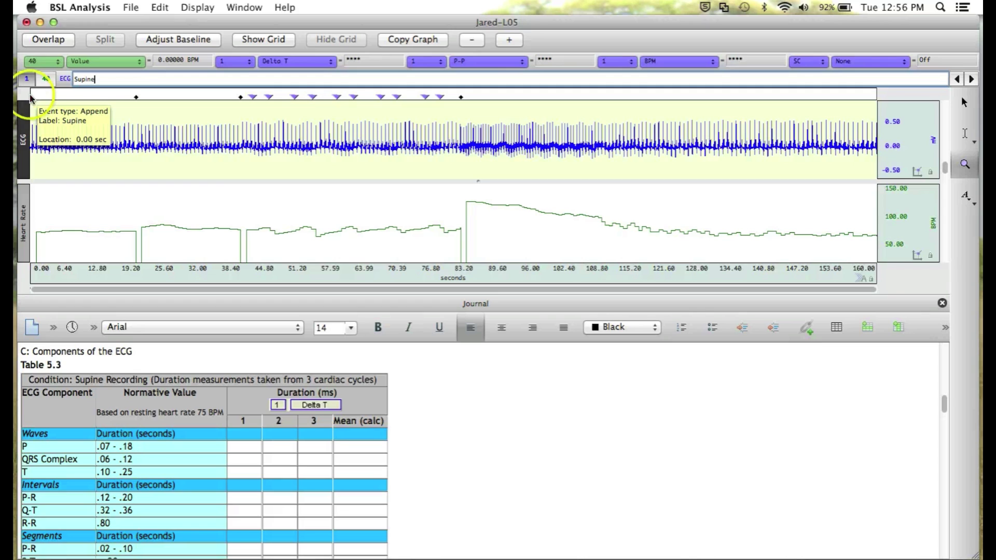
pyautogui.click(36, 97)
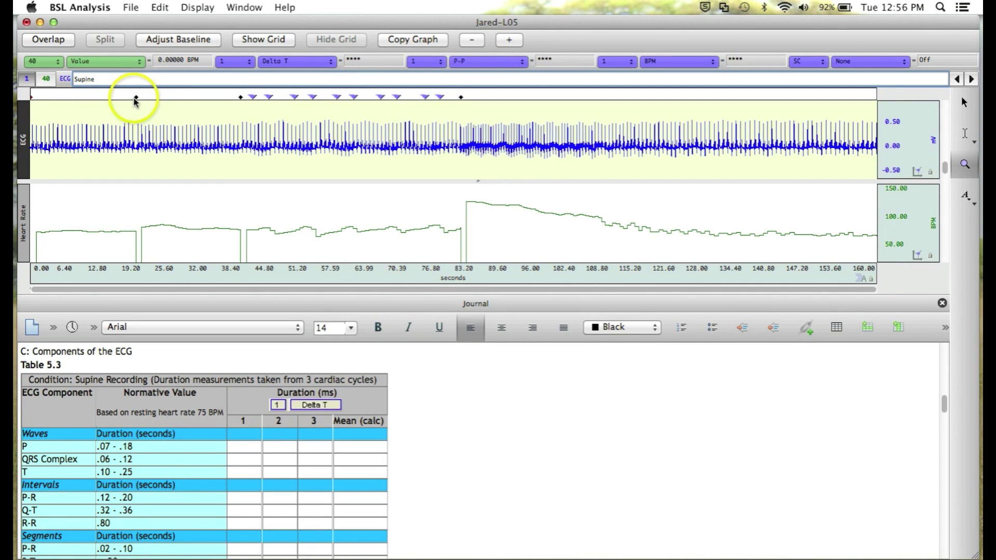
pyautogui.click(966, 167)
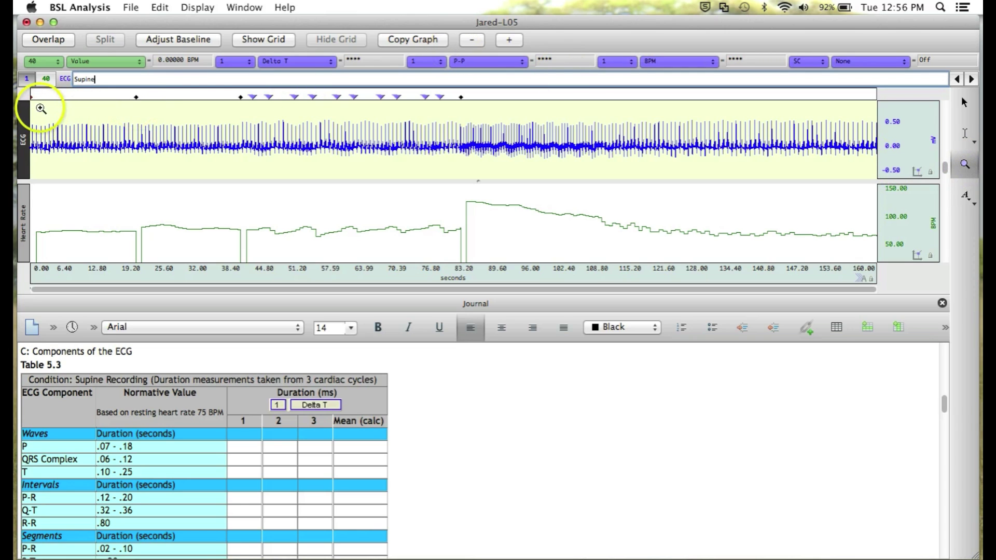
pyautogui.moveTo(37, 107); pyautogui.dragTo(131, 172)
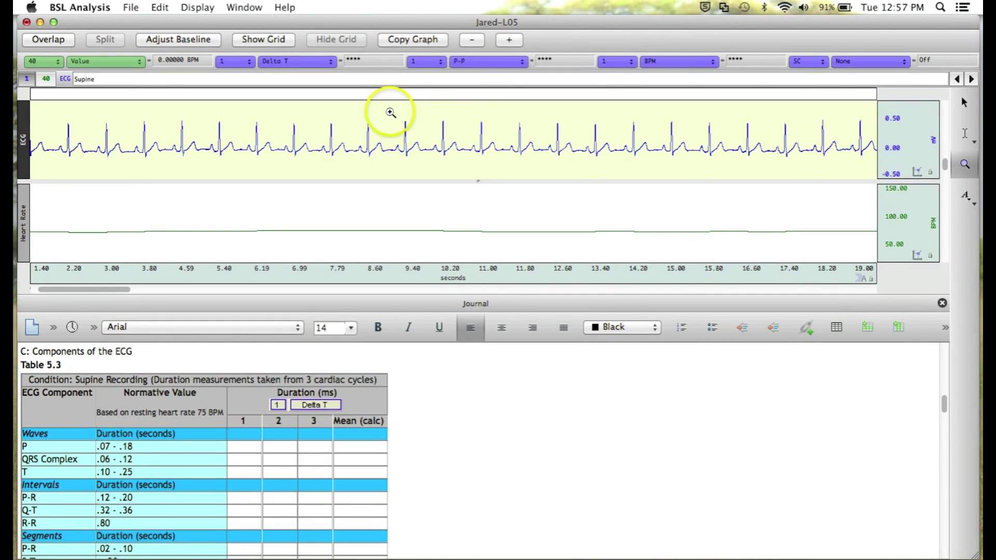
pyautogui.moveTo(388, 112); pyautogui.dragTo(504, 171)
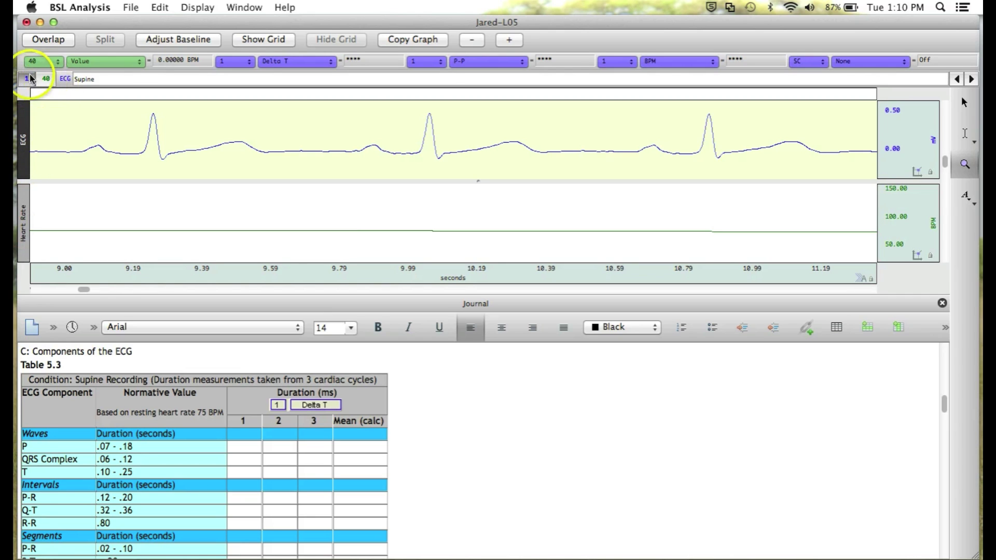
# - Toggle channel 40, Heart Rate, off so only the supine ECG trace remains
pyautogui.click(52, 80)
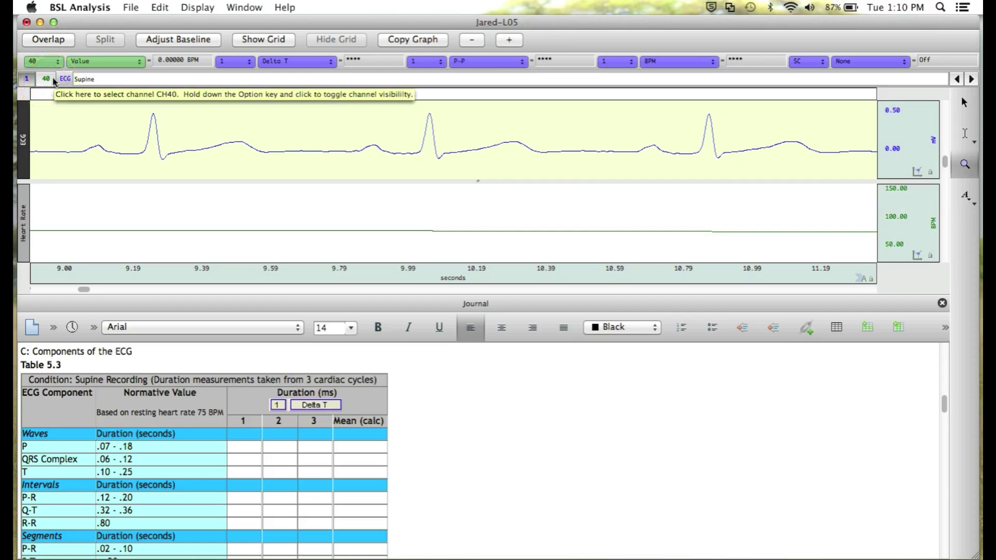
pyautogui.keyDown('alt'); pyautogui.click(52, 79); pyautogui.keyUp('alt')
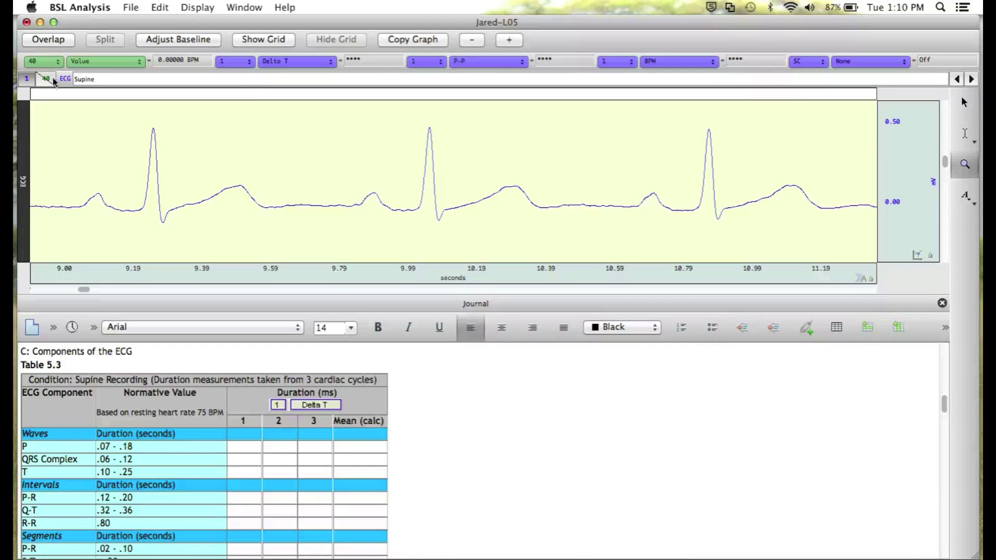
pyautogui.click(46, 78)
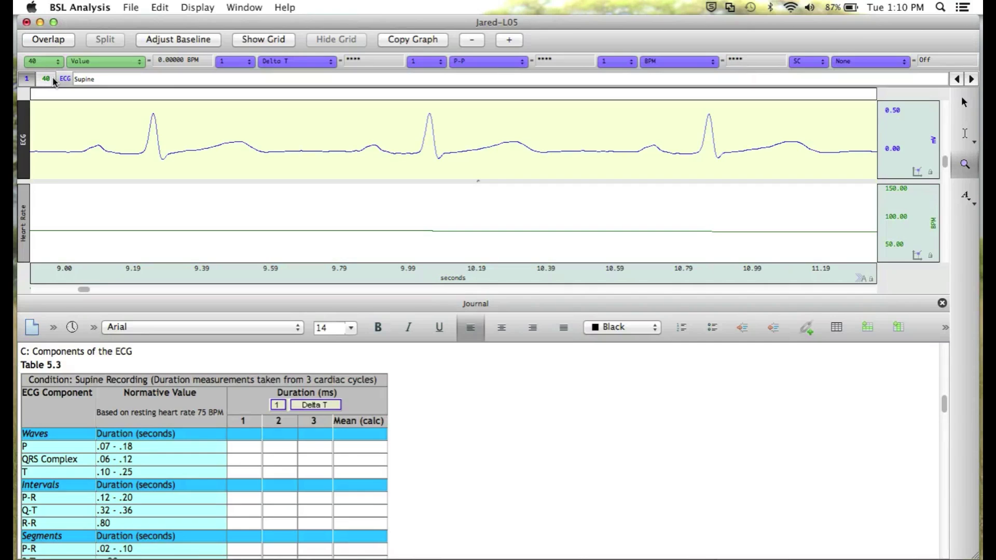
pyautogui.click(47, 79)
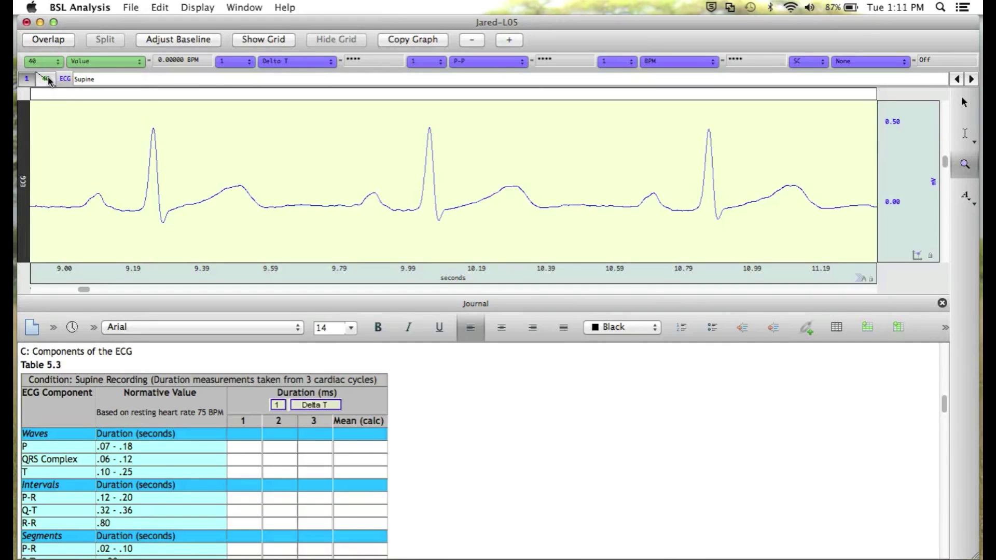
# - Show grid lines and shift the ECG baseline so the trace sits on the 0.00 line
pyautogui.click(270, 47)
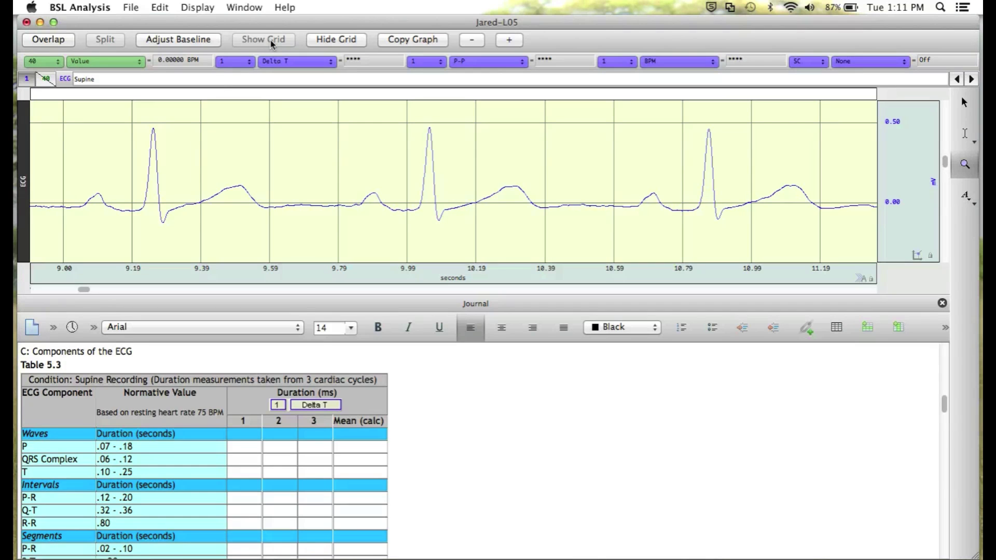
pyautogui.click(191, 41)
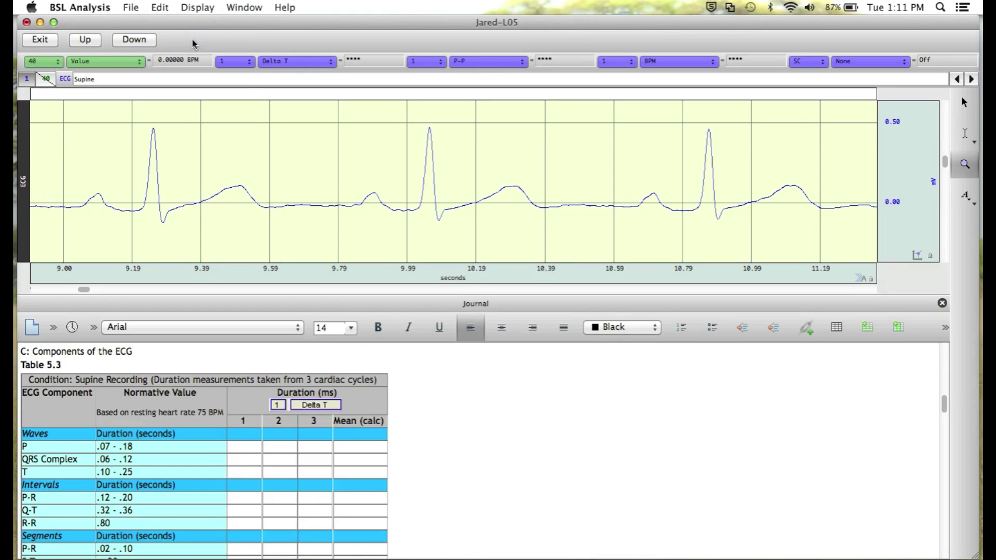
pyautogui.click(133, 39)
pyautogui.click(83, 39)
pyautogui.click(148, 47)
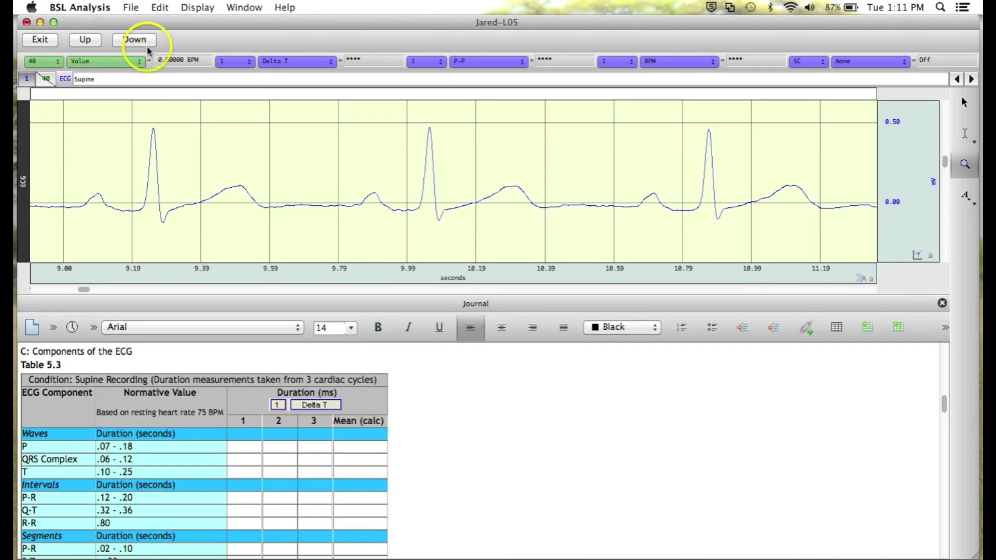
pyautogui.click(147, 47)
pyautogui.click(147, 46)
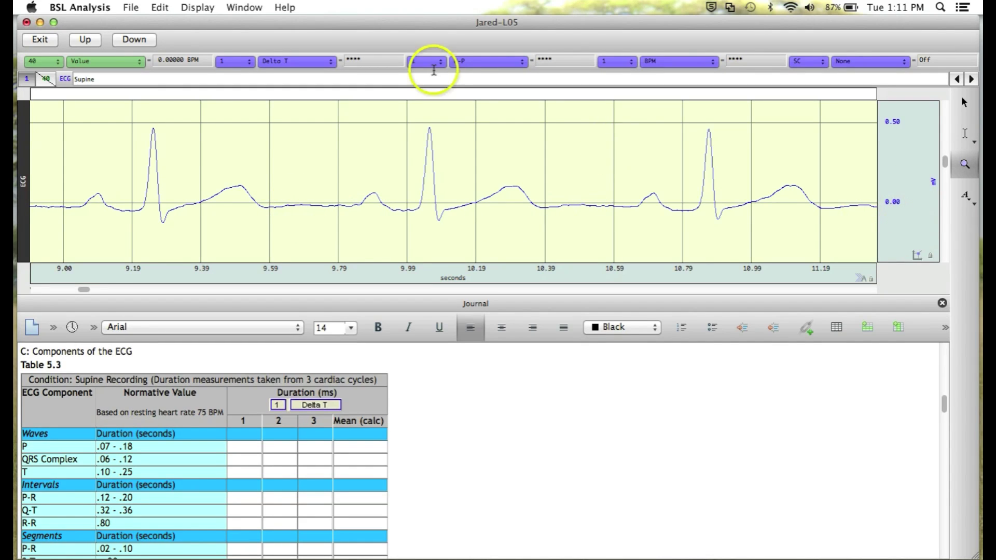
pyautogui.click(85, 40)
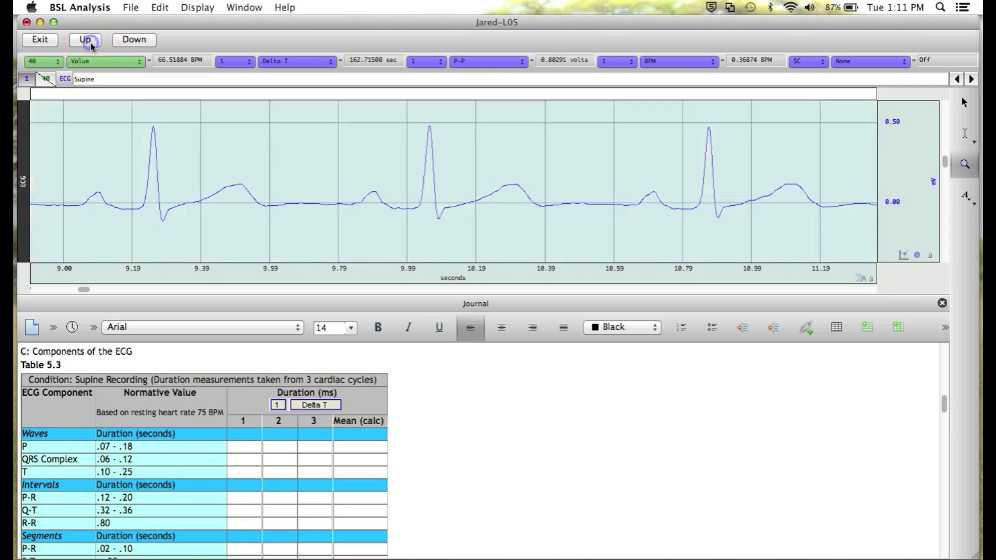
pyautogui.click(85, 40)
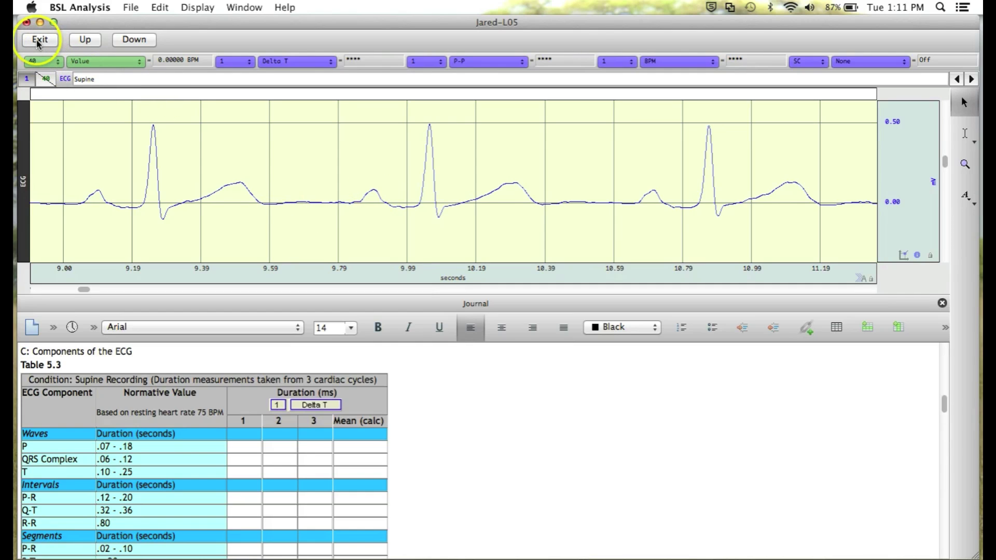
pyautogui.click(40, 39)
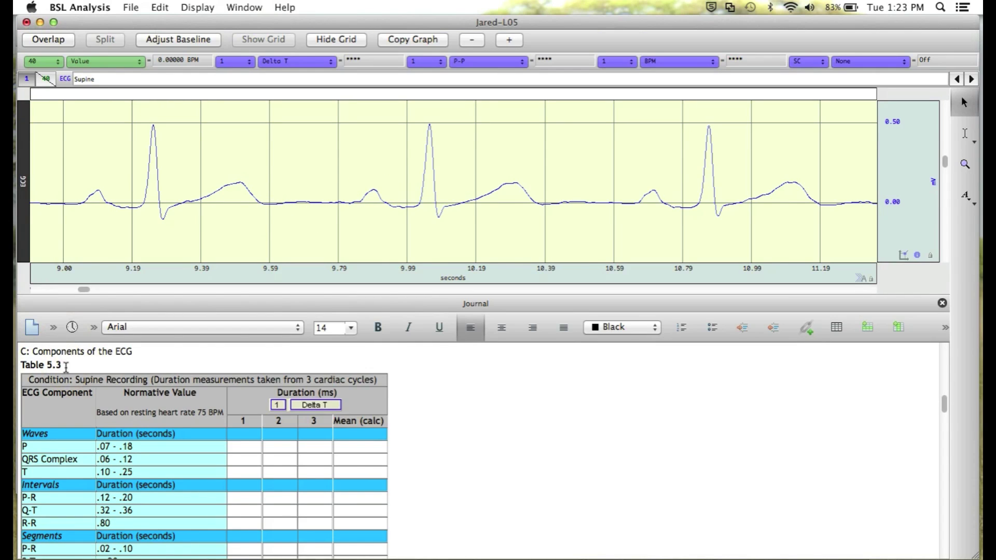
# - Select the first P wave near 9.05 s with the I-beam tool
pyautogui.click(42, 374)
pyautogui.click(63, 430)
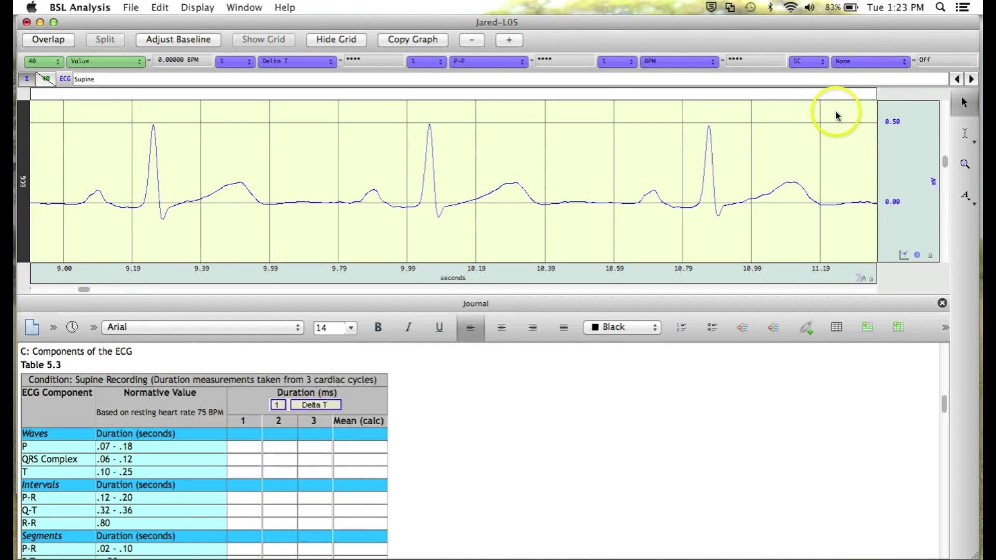
pyautogui.click(966, 136)
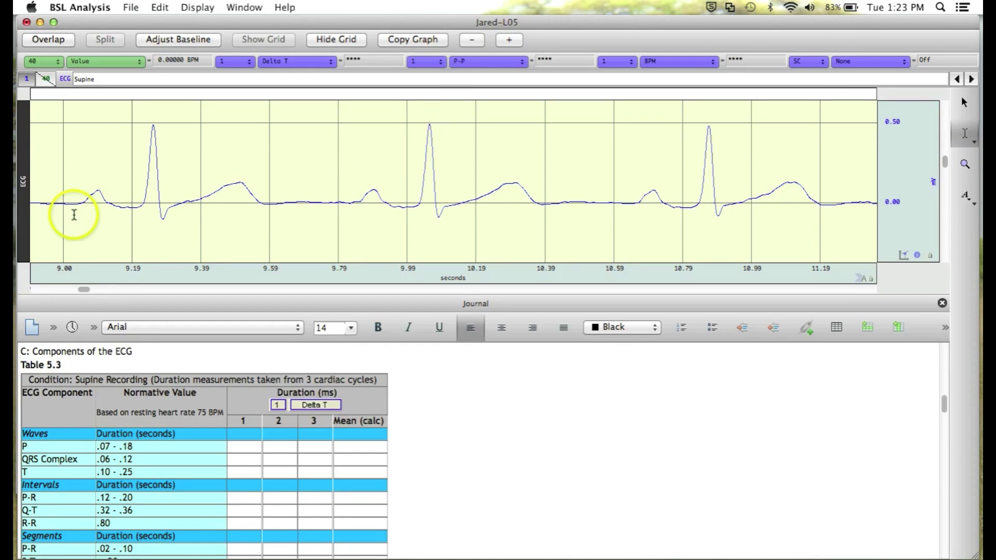
pyautogui.moveTo(80, 204); pyautogui.dragTo(106, 202)
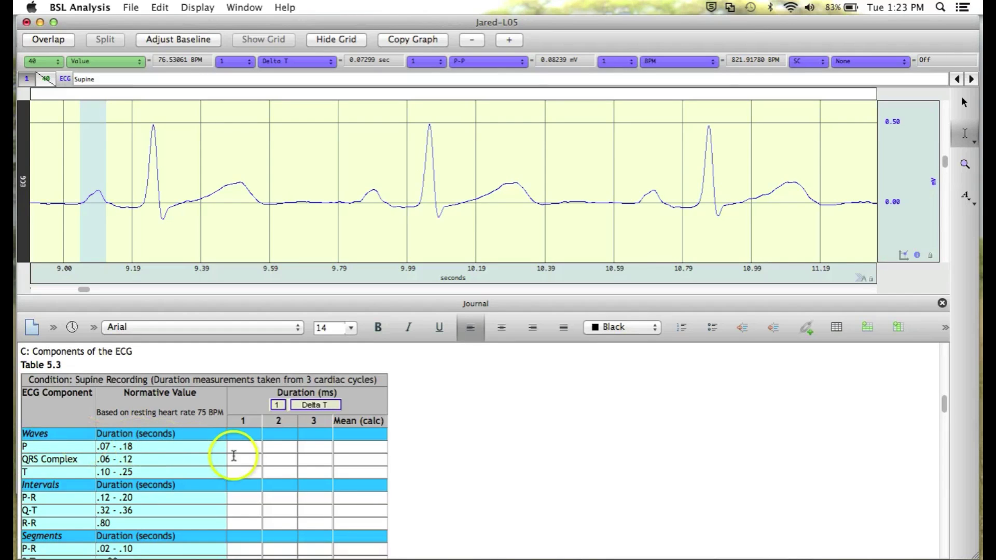
# - Insert its Delta T, 0.073, into Table 5.3's P row cycle 1 cell
pyautogui.rightClick(251, 445)
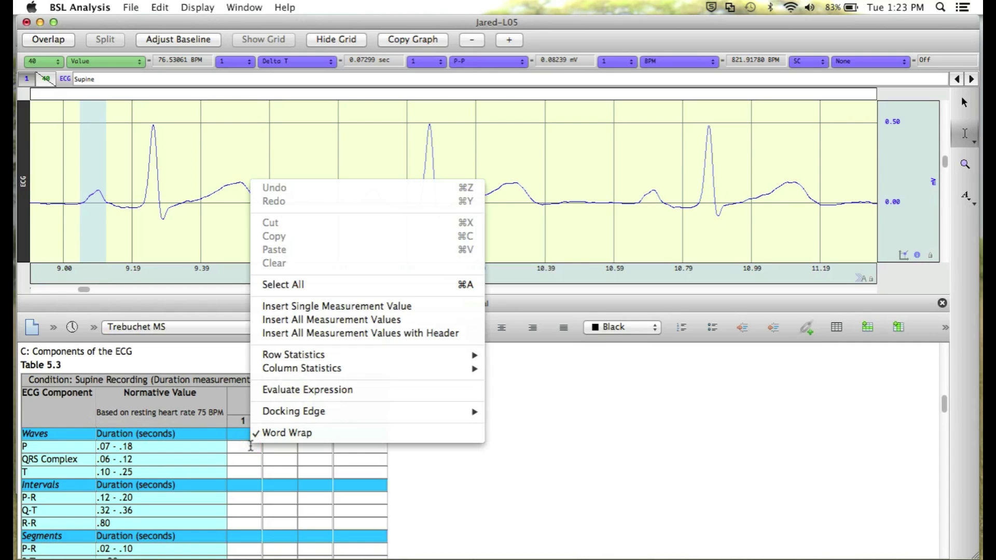
pyautogui.click(332, 307)
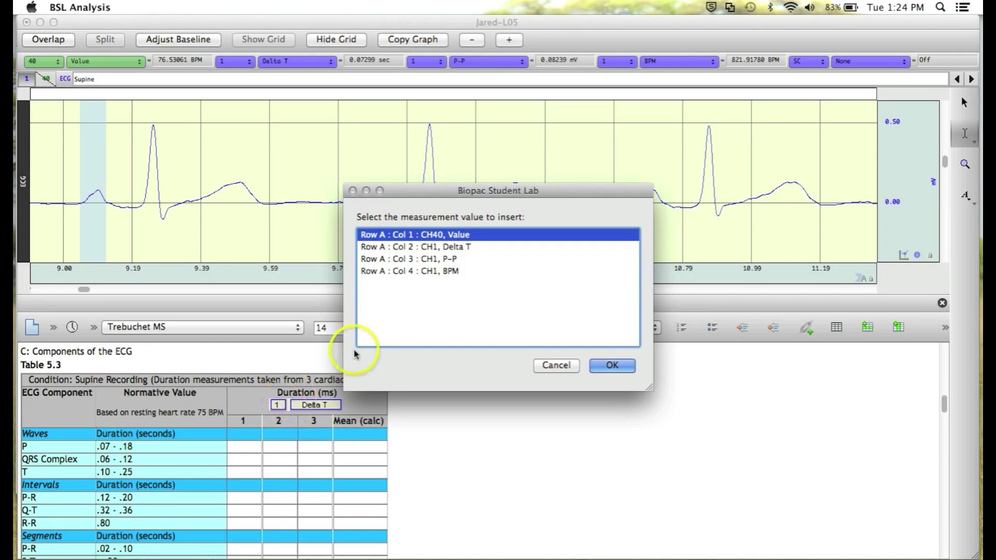
pyautogui.click(403, 247)
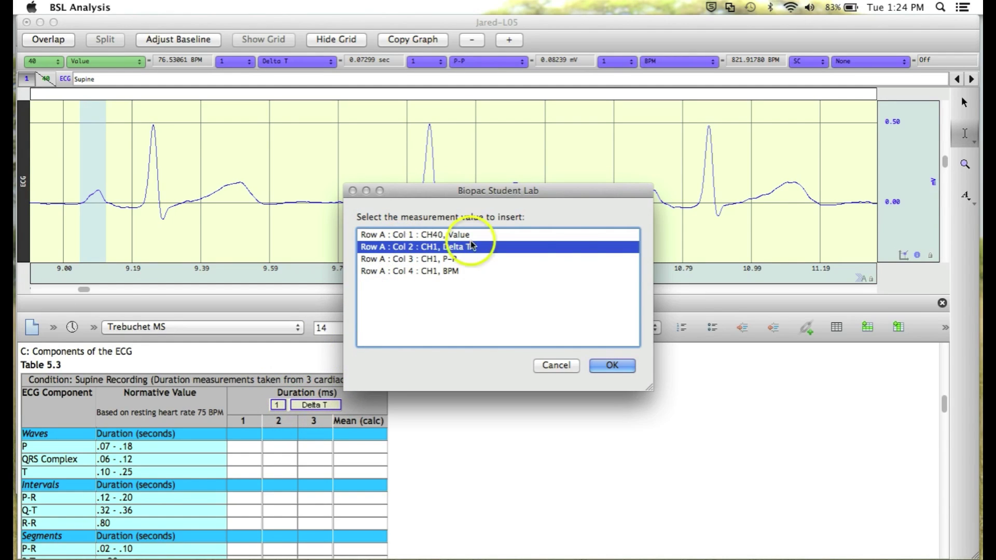
pyautogui.click(614, 364)
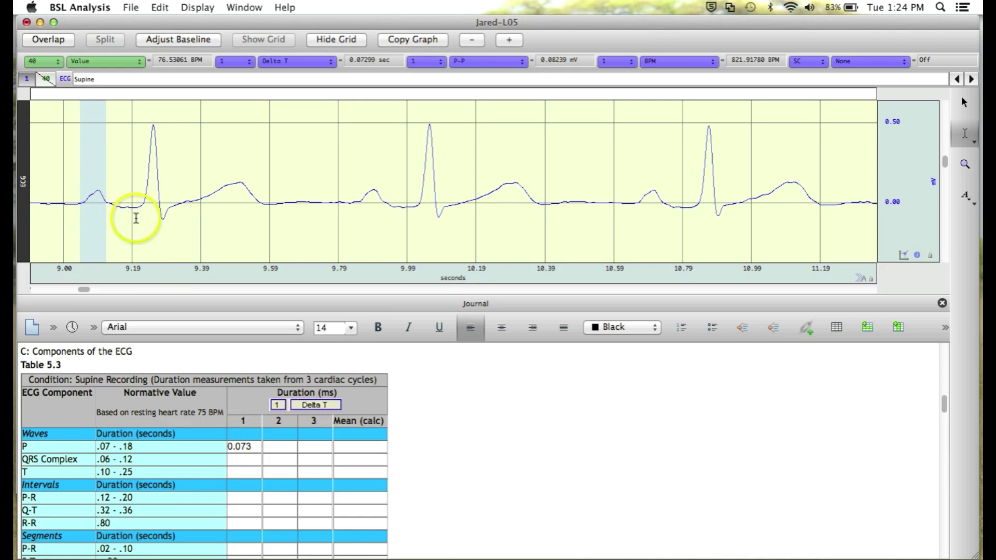
pyautogui.scroll(-2, 126, 358)
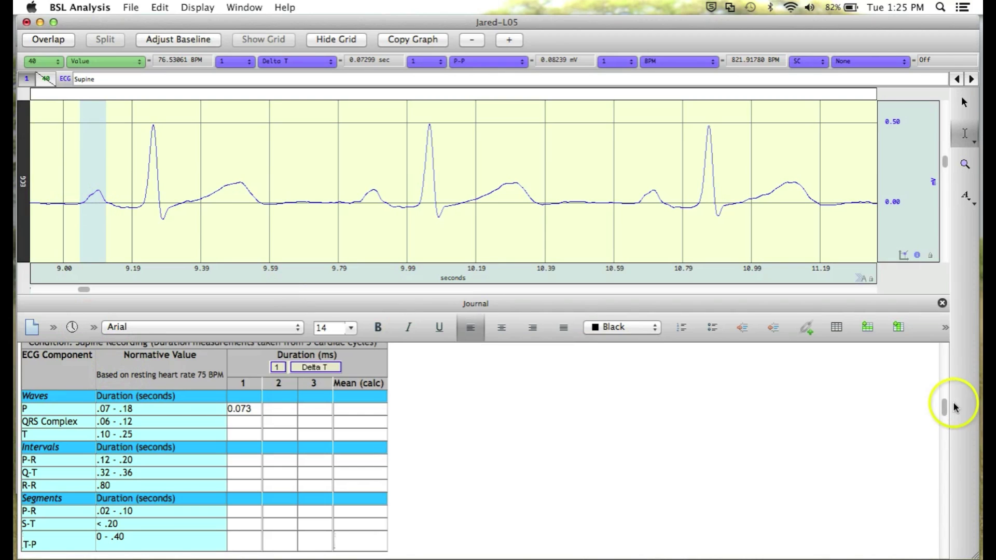
# - Insert the first P wave's CH1 P-P amplitude, 0.082397 mV, into Table 5.3a's P row cycle 1
pyautogui.moveTo(944, 407); pyautogui.dragTo(949, 423)
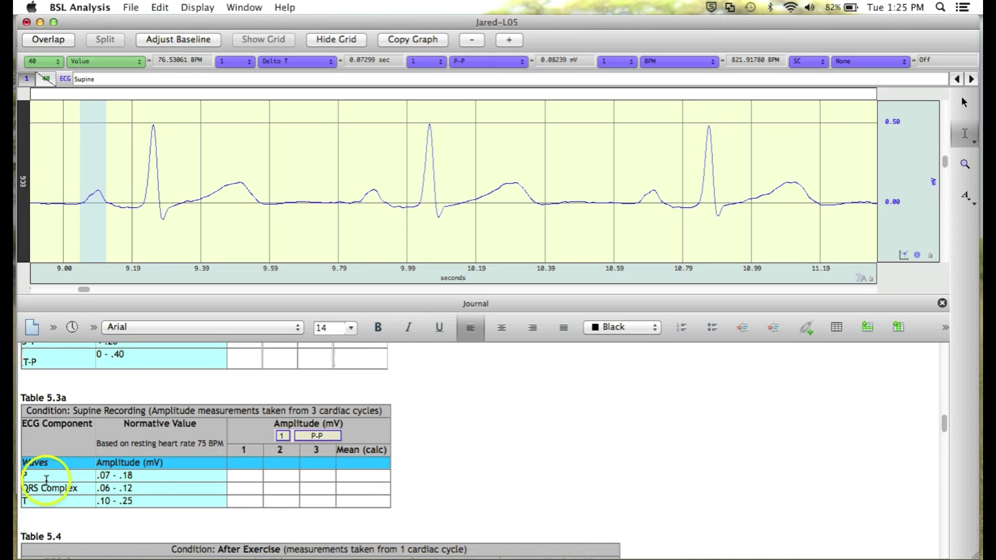
pyautogui.rightClick(241, 478)
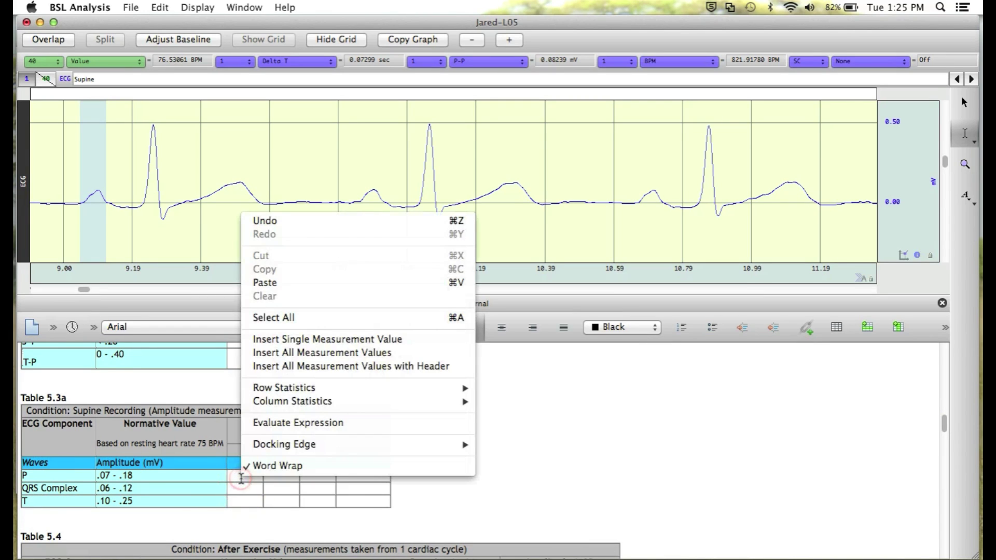
pyautogui.click(316, 340)
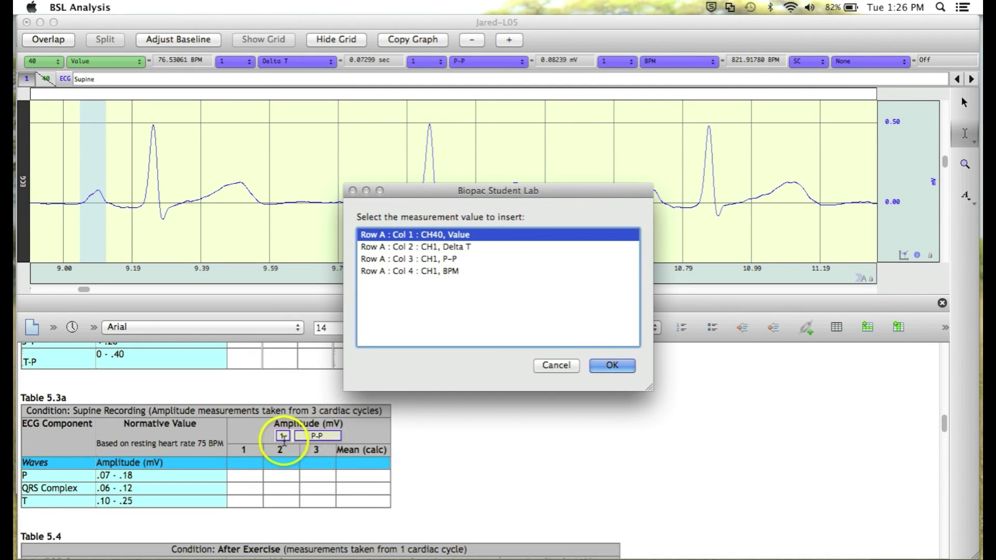
pyautogui.click(426, 259)
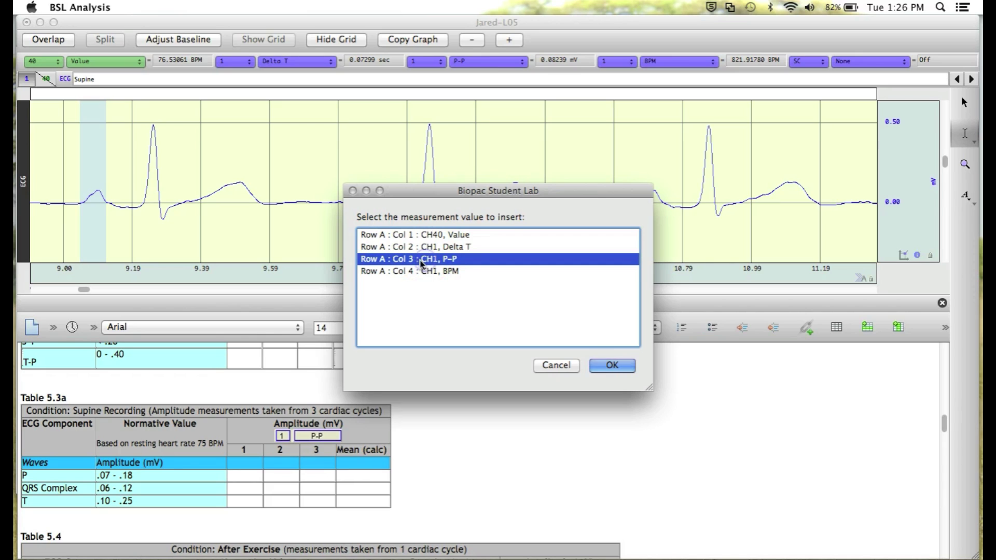
pyautogui.click(603, 366)
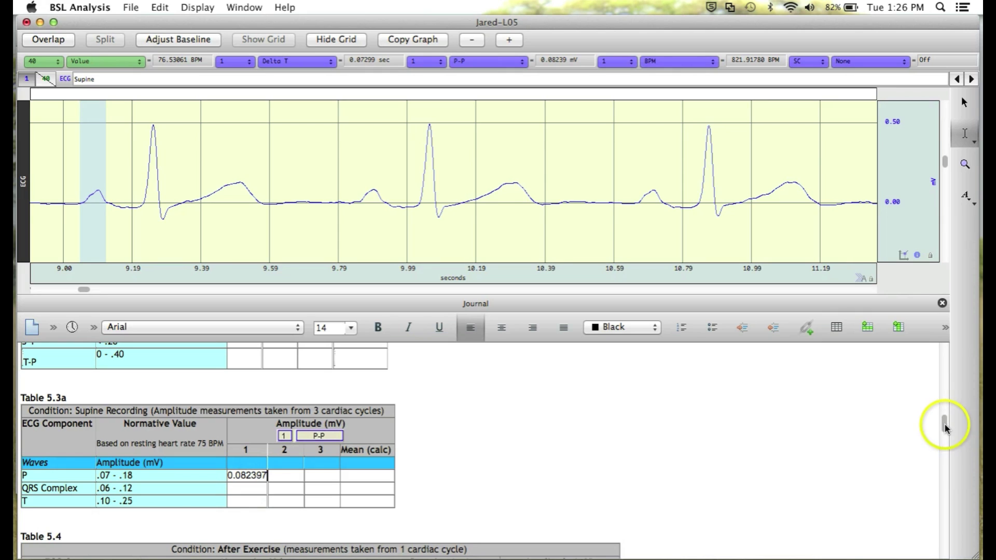
# - Select the second P wave near 9.85 s and insert its Delta T, 0.07, into cycle 2
pyautogui.moveTo(943, 425)
pyautogui.mouseDown()
pyautogui.moveTo(943, 397)
pyautogui.moveTo(943, 407)
pyautogui.mouseUp()
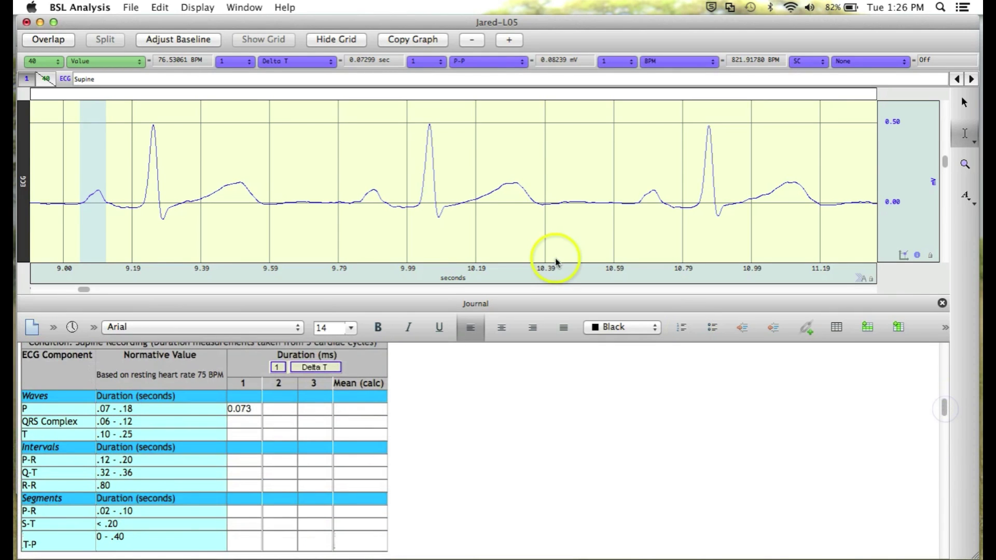
pyautogui.click(360, 199)
pyautogui.moveTo(360, 198); pyautogui.dragTo(384, 199)
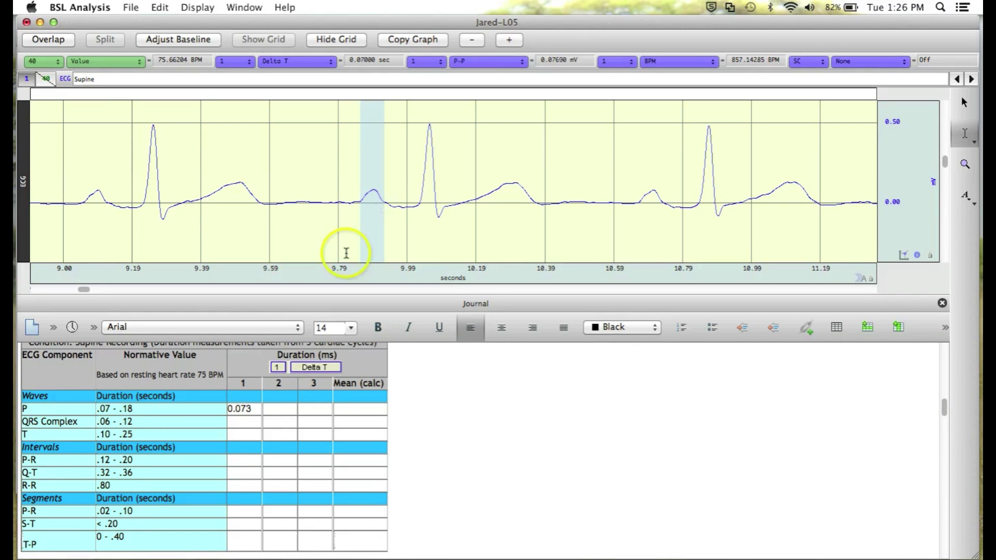
pyautogui.click(273, 408)
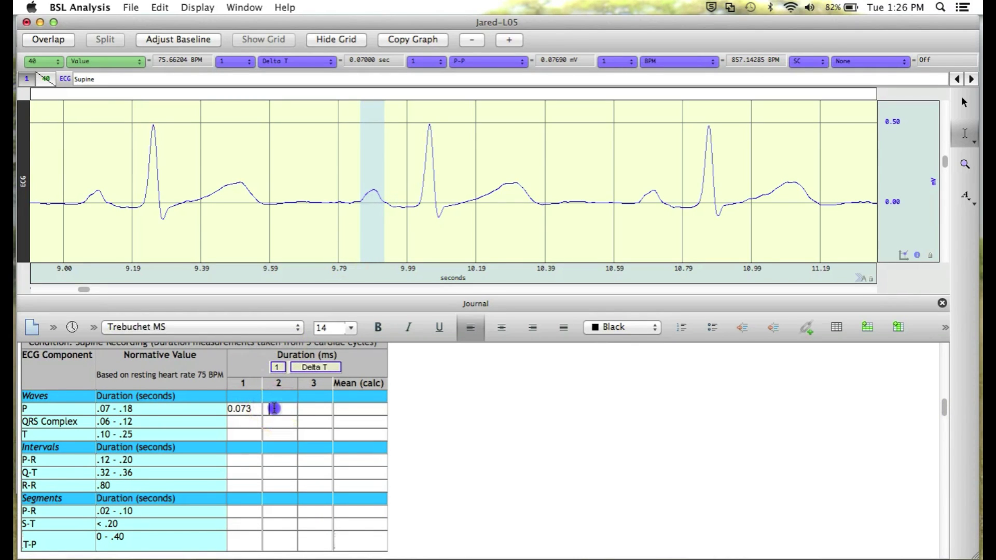
pyautogui.rightClick(274, 409)
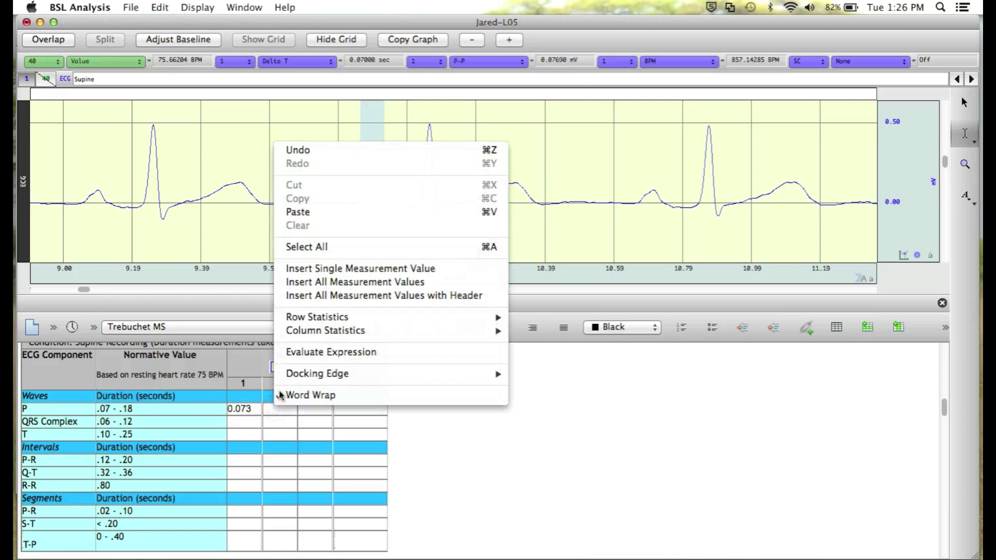
pyautogui.click(322, 268)
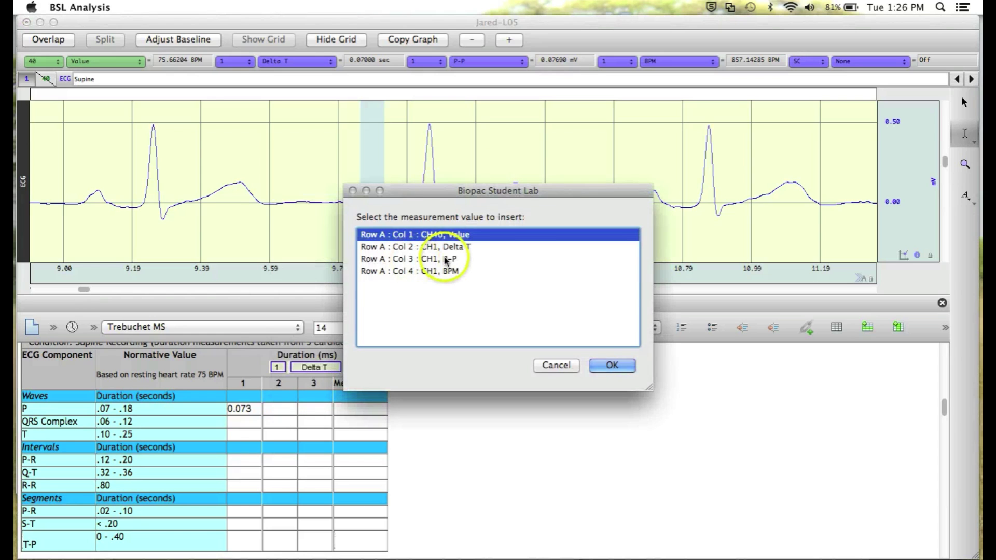
pyautogui.click(454, 248)
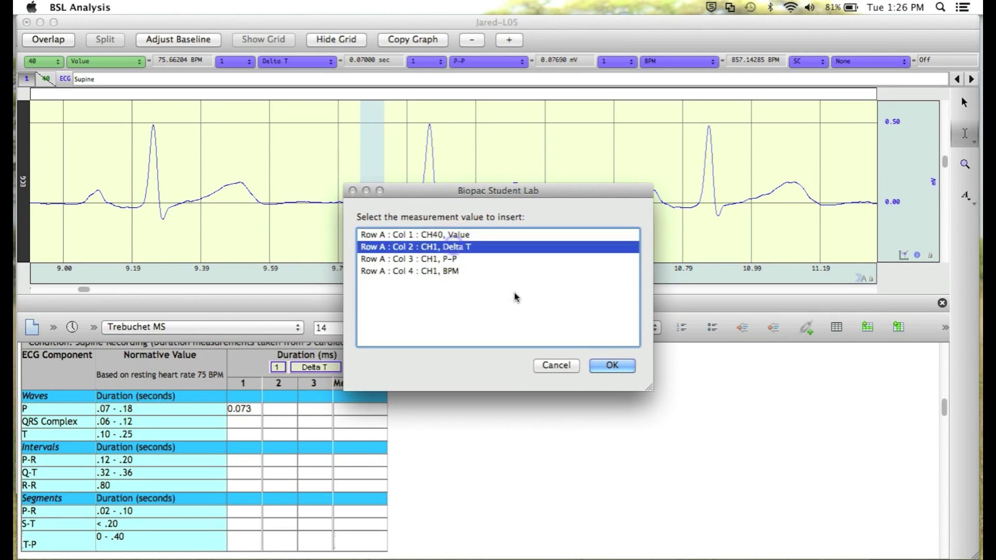
pyautogui.click(612, 365)
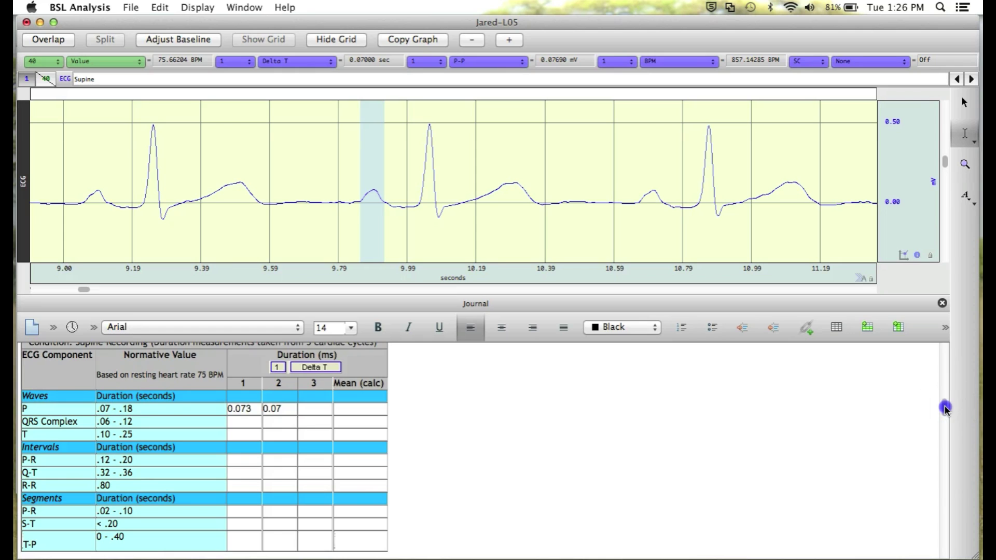
# - Insert the second P wave's P-P amplitude, 0.076904, into Table 5.3a's cycle 2 cell
pyautogui.moveTo(945, 409); pyautogui.dragTo(945, 422)
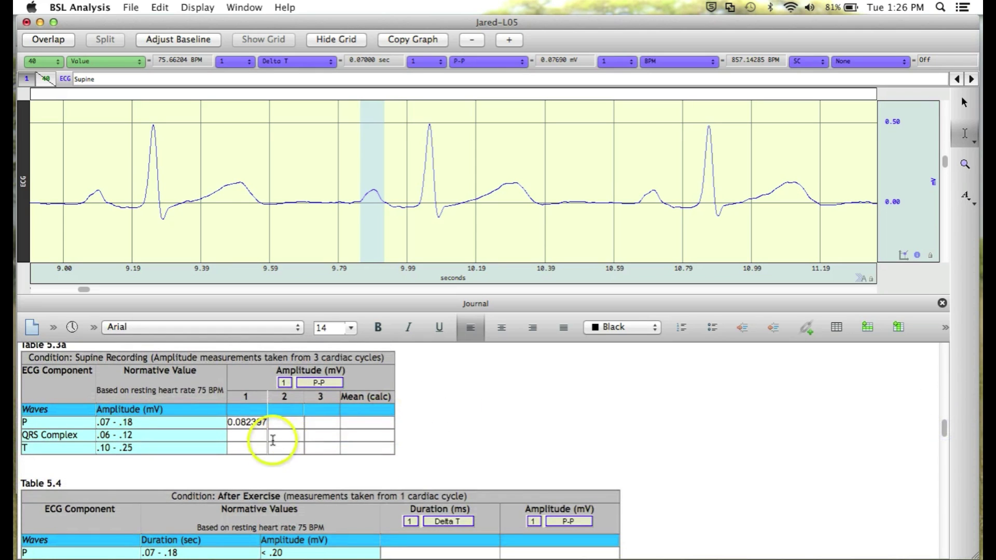
pyautogui.rightClick(281, 422)
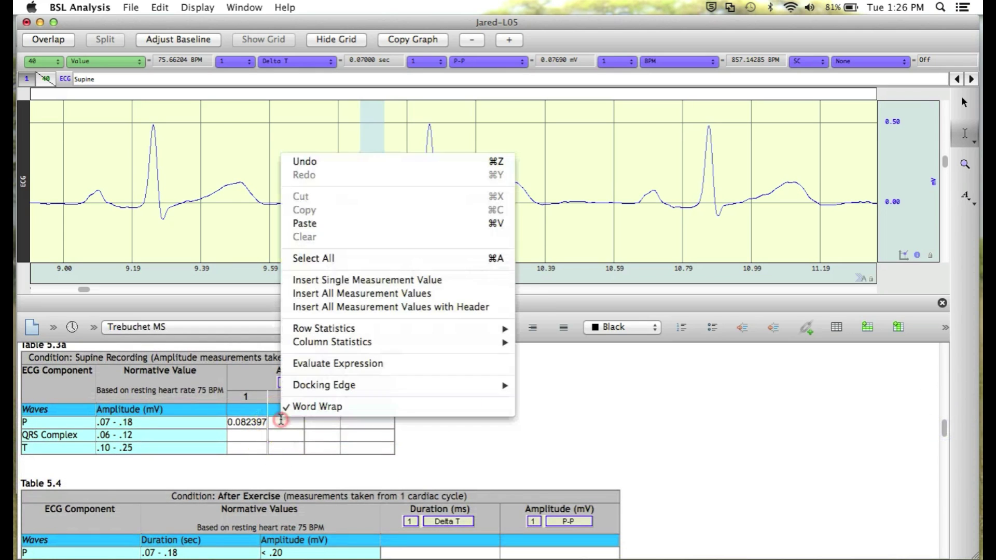
pyautogui.click(319, 281)
pyautogui.click(421, 259)
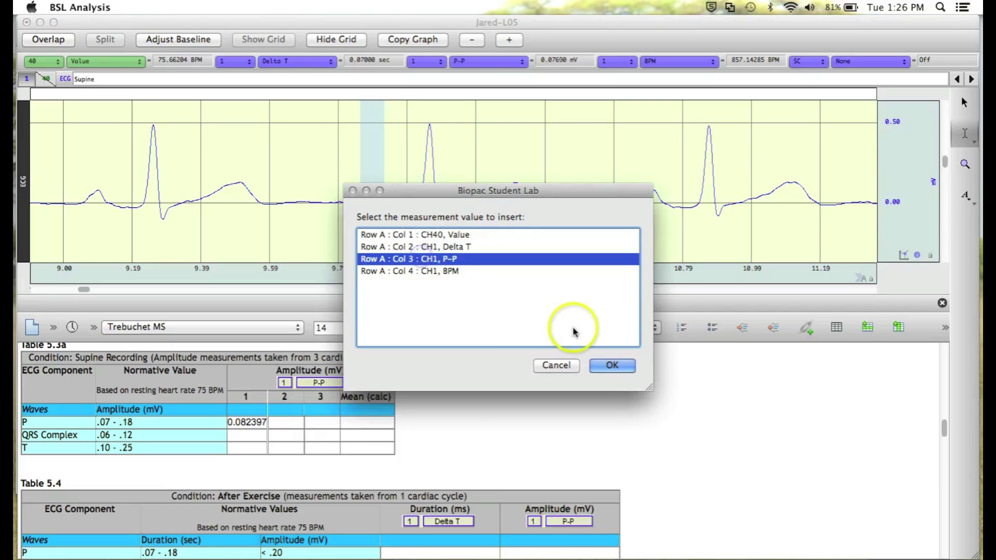
pyautogui.click(610, 366)
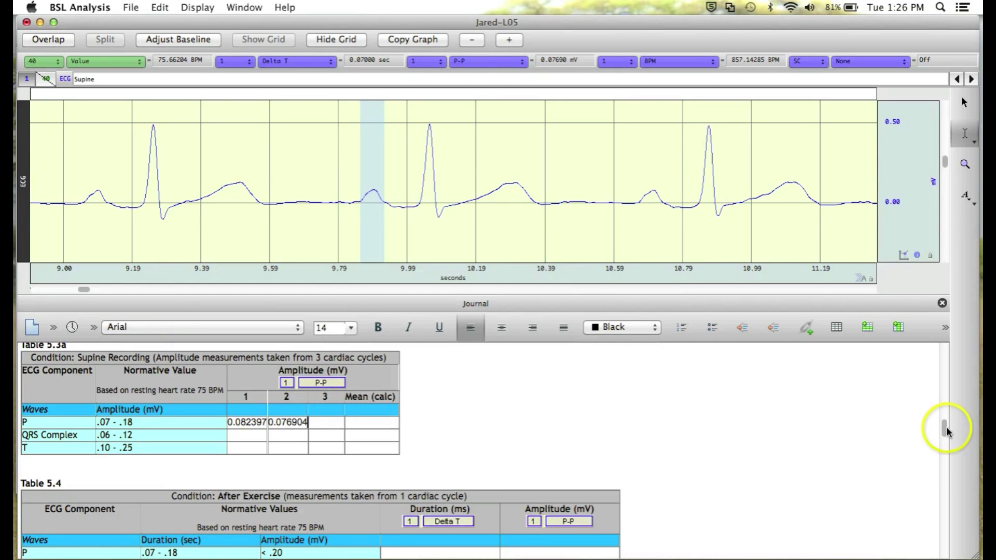
# - Select the third cycle's P wave and insert its measurements, amplitude 0.081787, via shortcut
pyautogui.moveTo(946, 431); pyautogui.dragTo(943, 402)
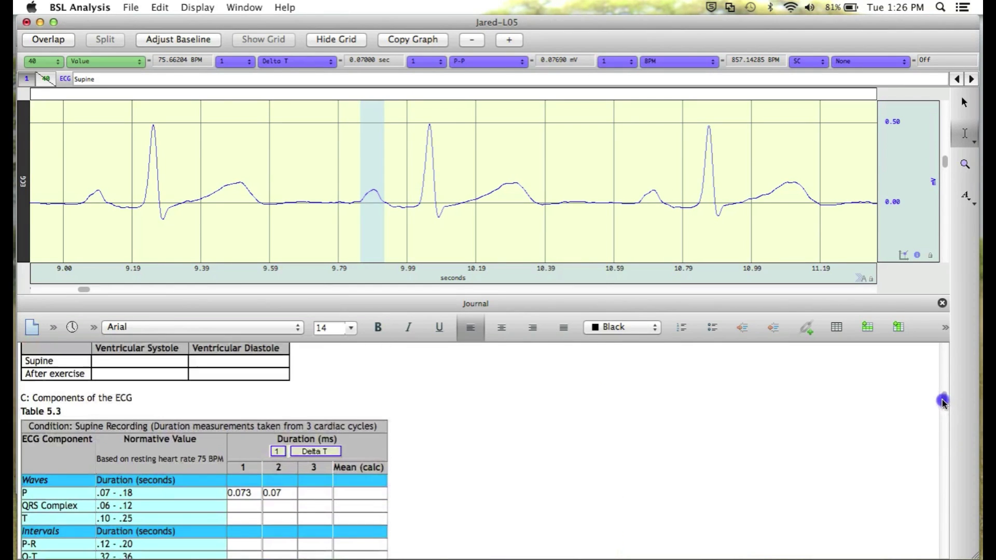
pyautogui.moveTo(639, 202); pyautogui.dragTo(665, 200)
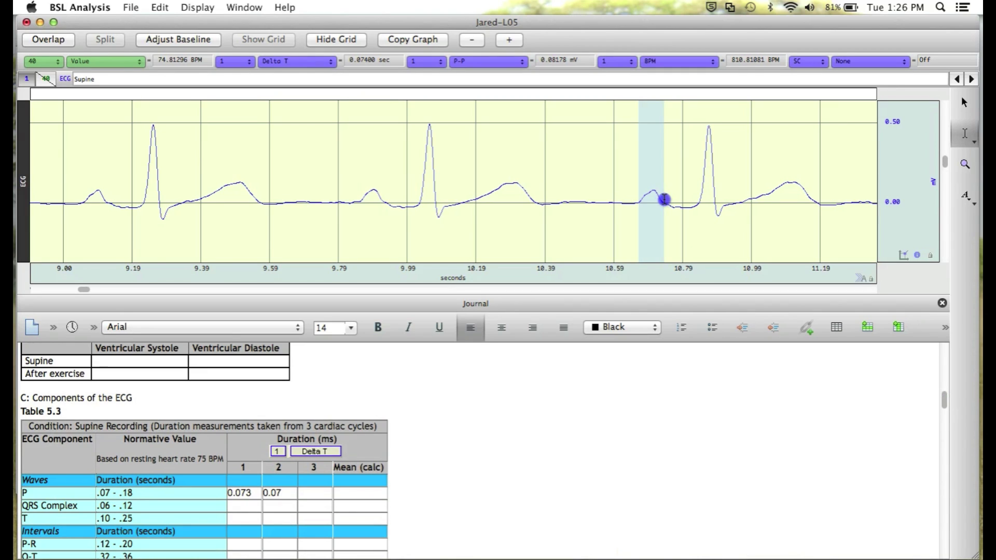
pyautogui.press('super+m')
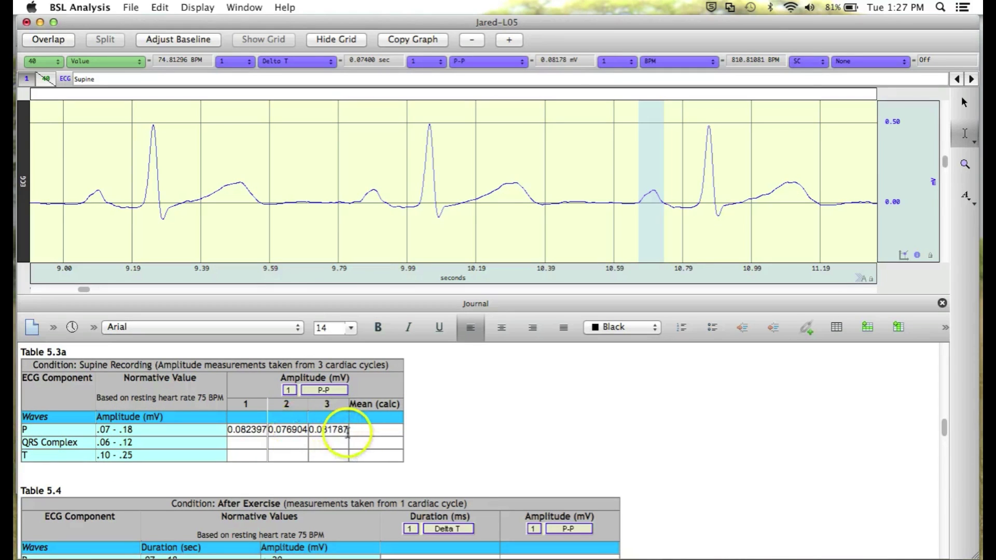
# - Fill Table 5.3a's P-row Mean (calc) cell with the row mean, 0.080363 mV
pyautogui.rightClick(369, 430)
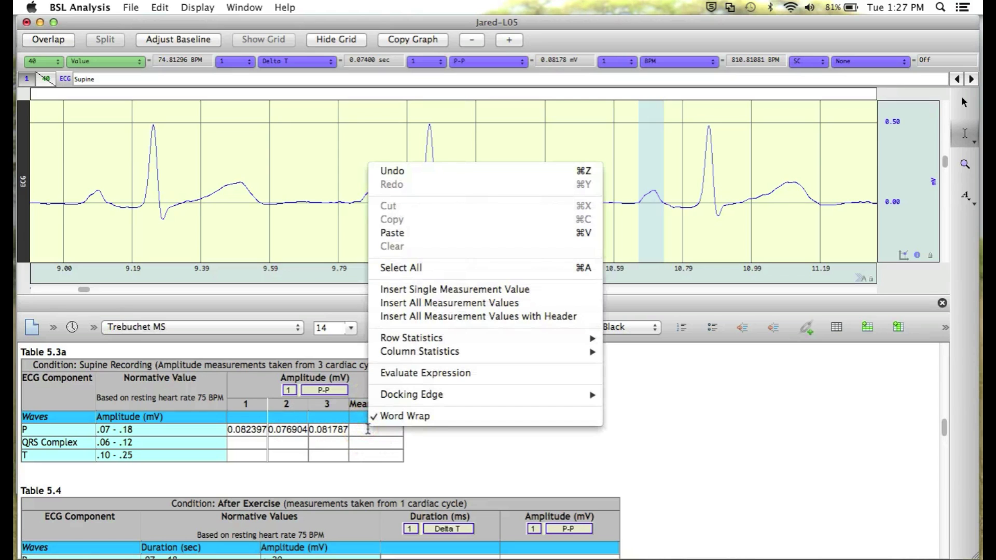
pyautogui.moveTo(441, 345)
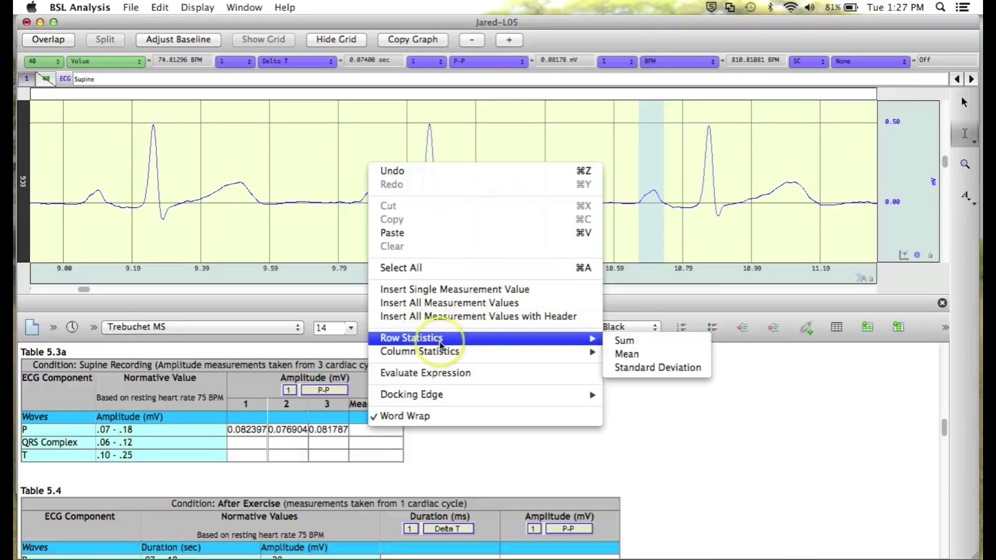
pyautogui.click(632, 356)
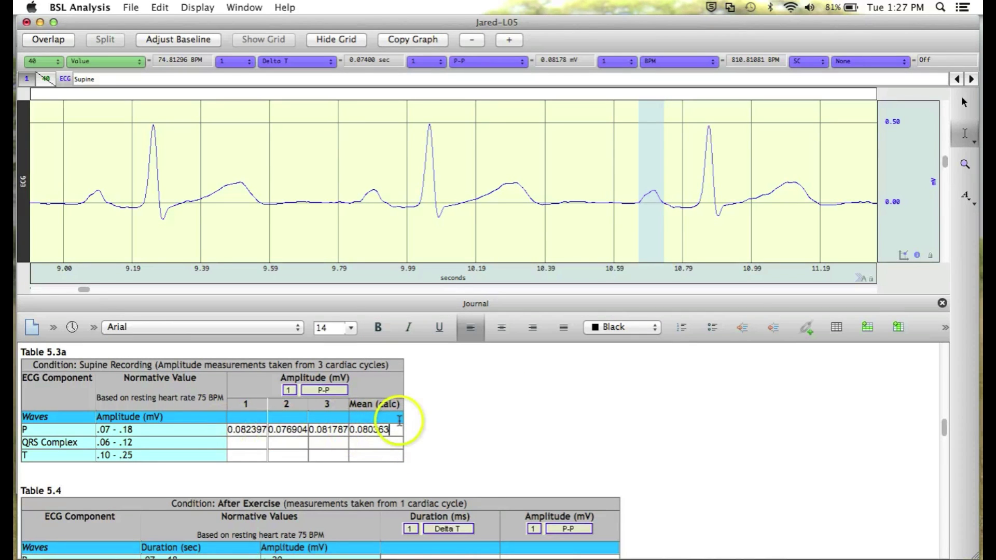
pyautogui.click(945, 430)
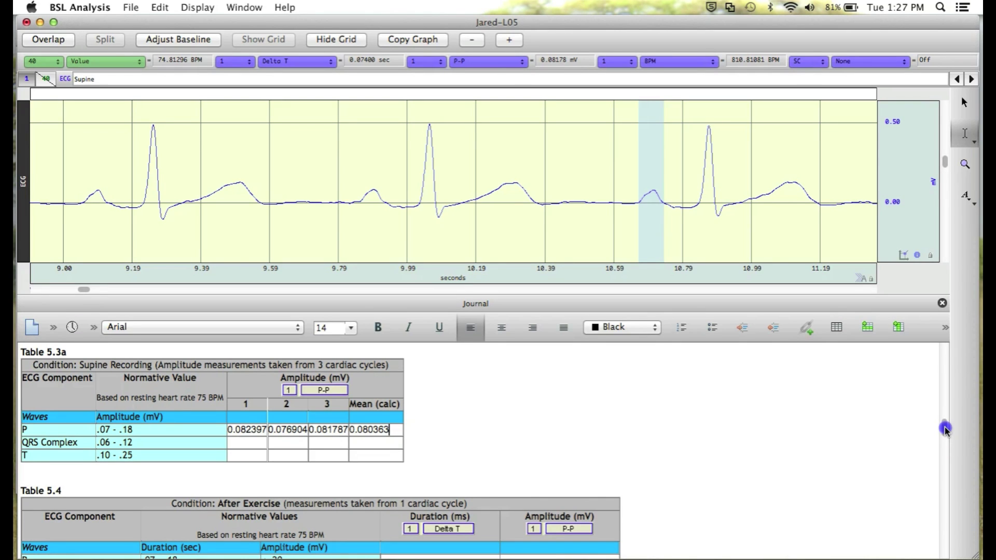
pyautogui.moveTo(945, 430); pyautogui.dragTo(946, 403)
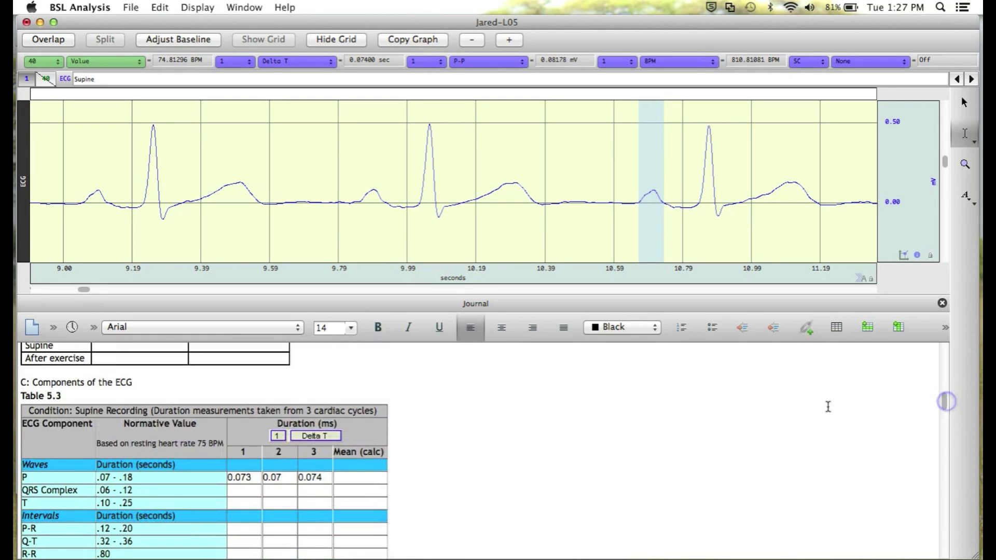
# - Fill Table 5.3's P-row Mean (calc) cell with the duration mean, 0.072333 s
pyautogui.rightClick(346, 478)
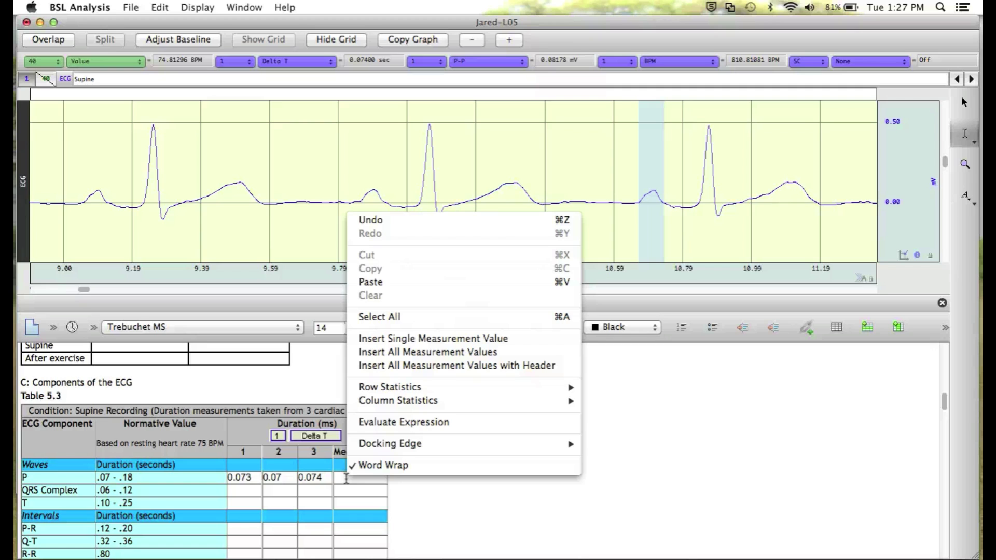
pyautogui.click(459, 387)
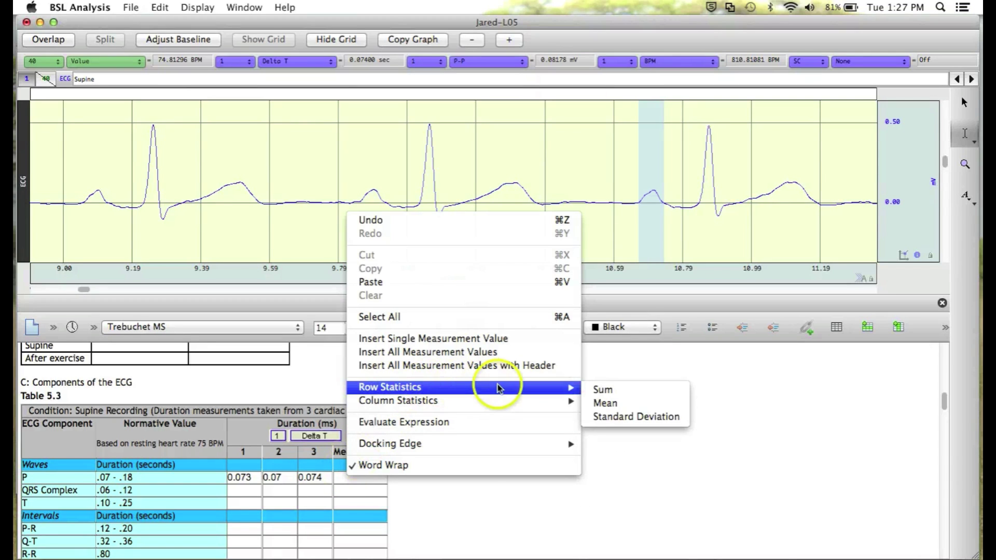
pyautogui.click(604, 403)
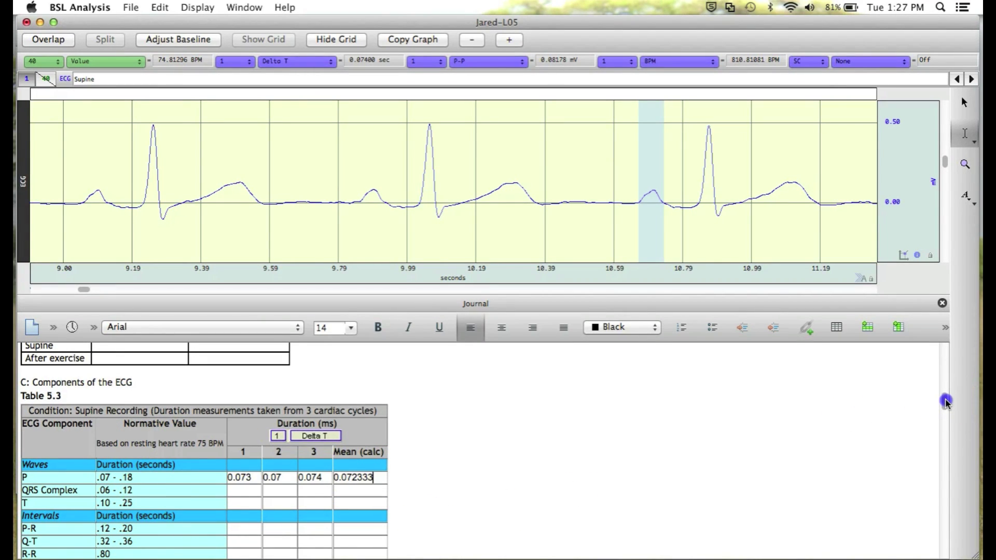
pyautogui.moveTo(945, 402); pyautogui.dragTo(948, 441)
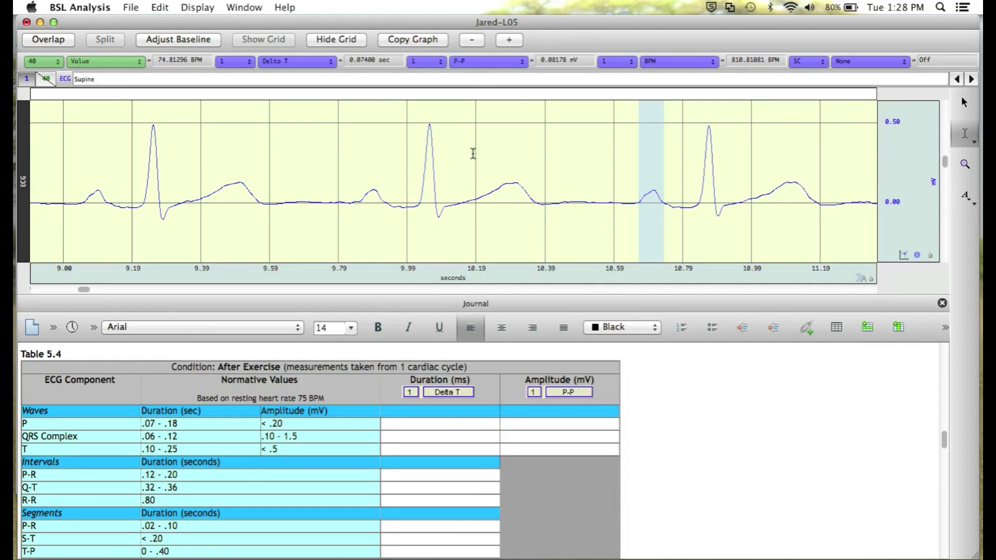
# - Place the cursor in the Duration column of the after-exercise Table 5.4
pyautogui.click(471, 408)
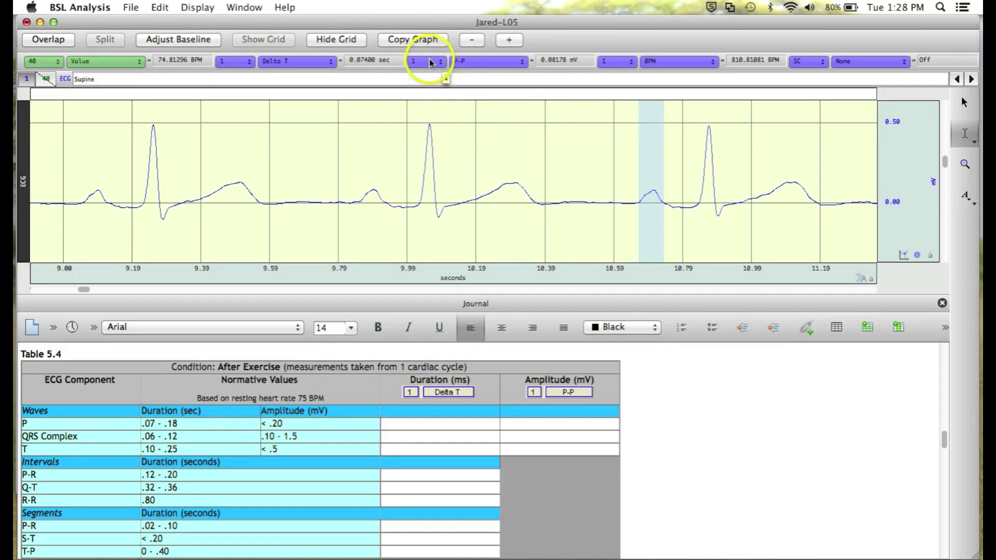
pyautogui.click(443, 66)
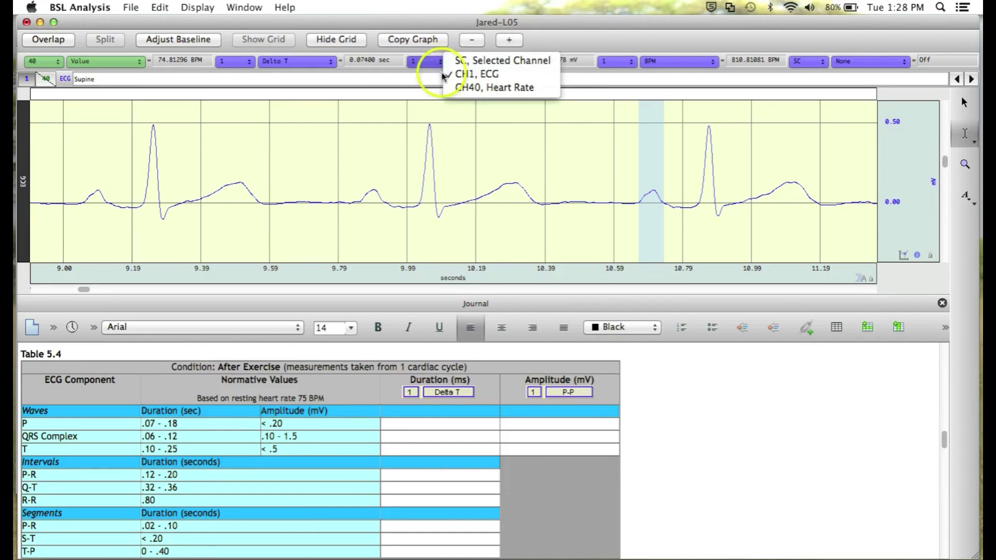
pyautogui.click(469, 78)
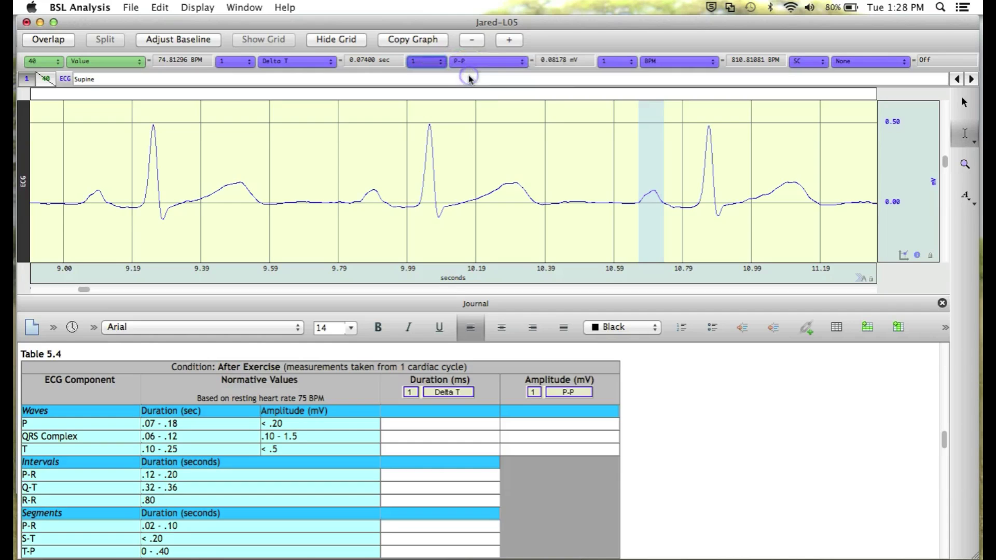
pyautogui.click(523, 62)
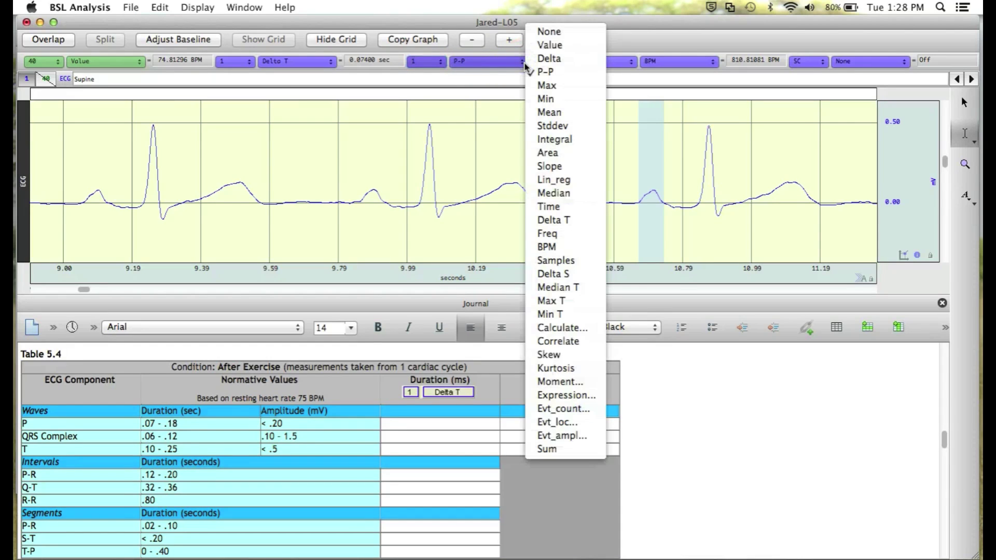
pyautogui.click(549, 72)
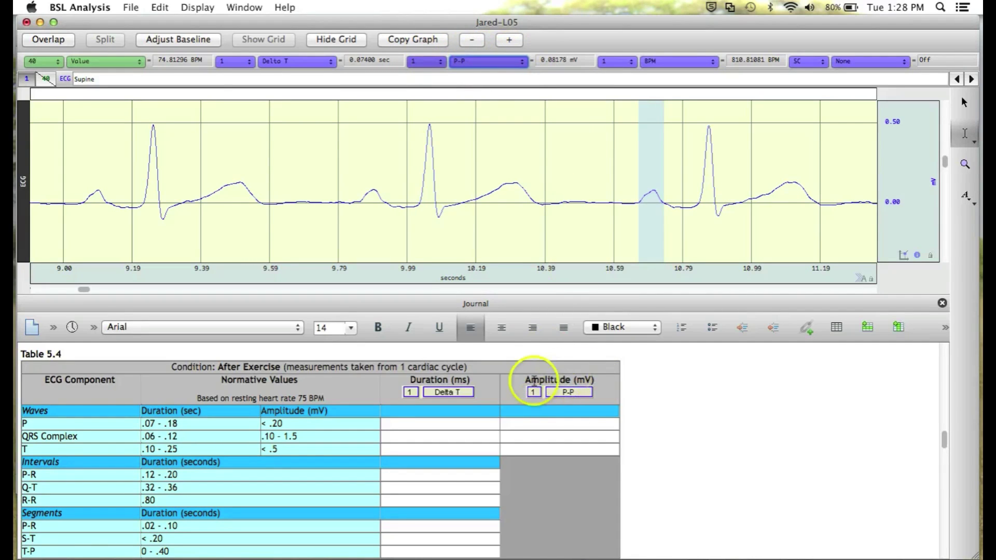
pyautogui.click(130, 274)
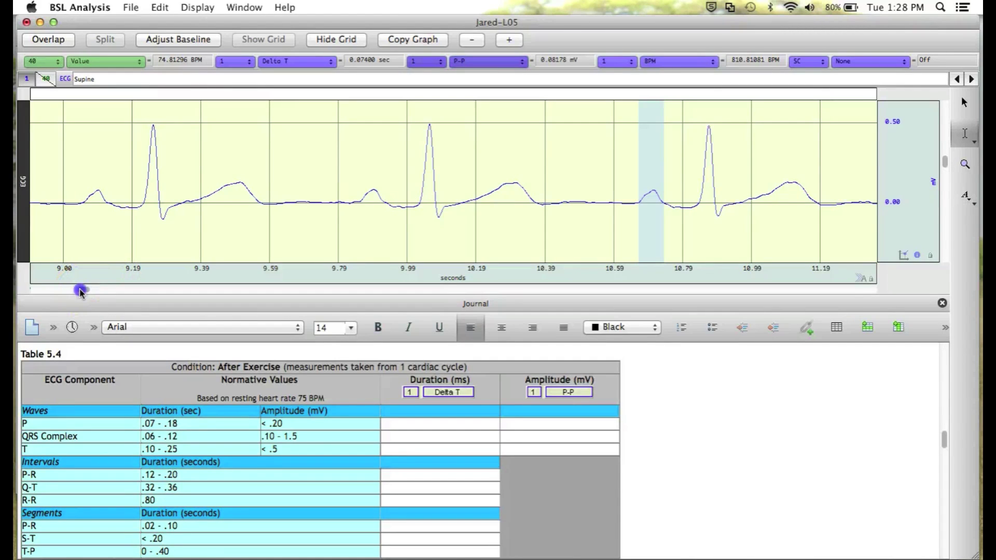
# - Use Display > Zoom Back twice to show the entire 0–160 s ECG trace with its event markers
pyautogui.moveTo(93, 289)
pyautogui.mouseDown()
pyautogui.moveTo(145, 287)
pyautogui.moveTo(83, 291)
pyautogui.mouseUp()
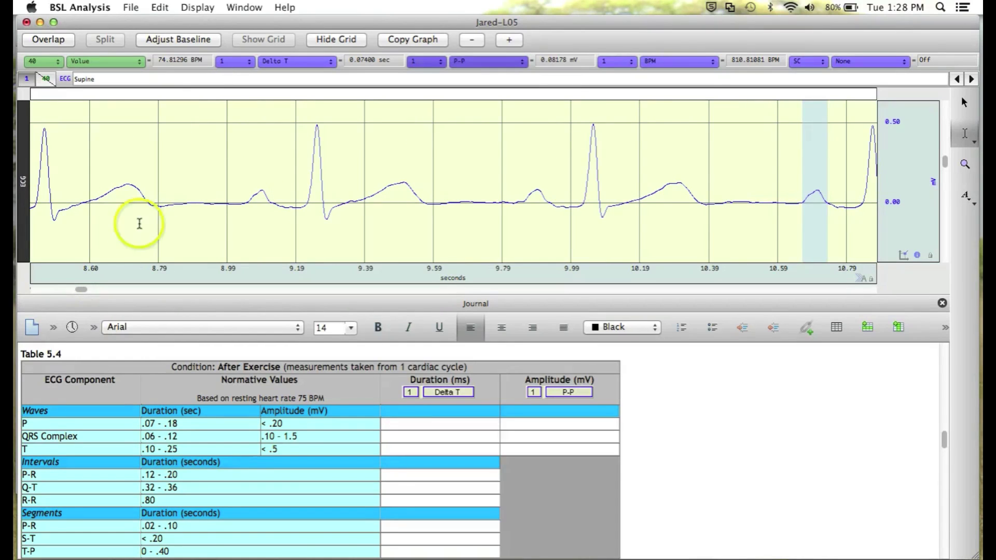
pyautogui.click(200, 8)
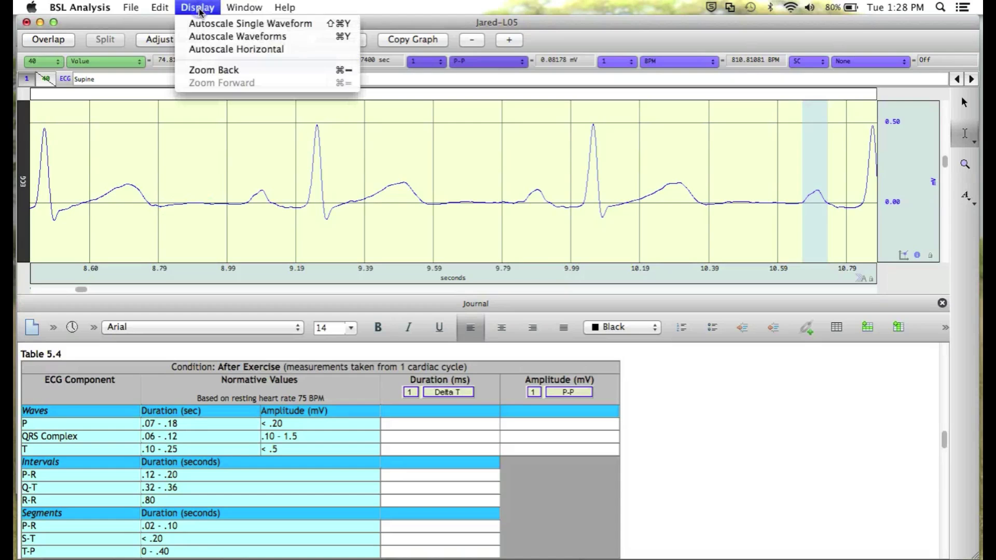
pyautogui.click(203, 71)
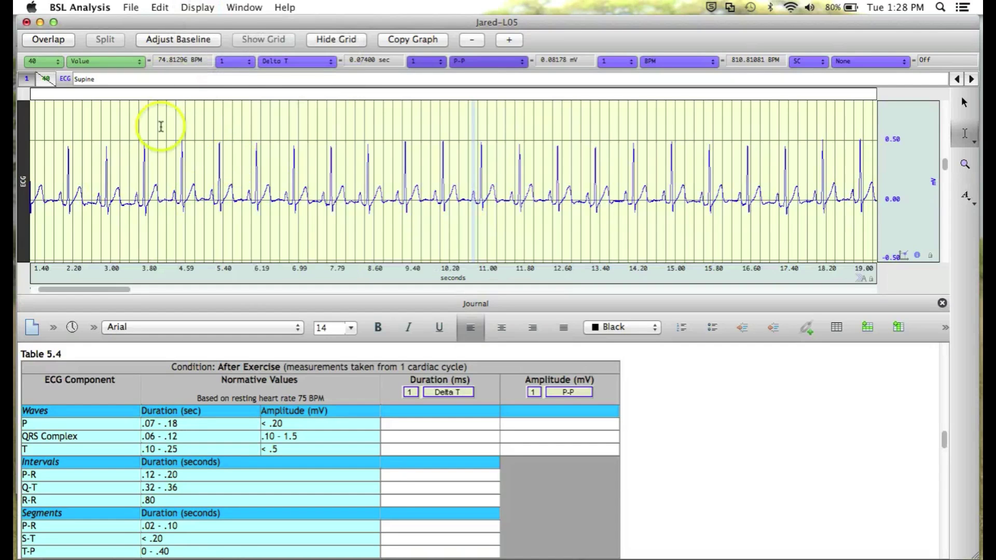
pyautogui.click(196, 8)
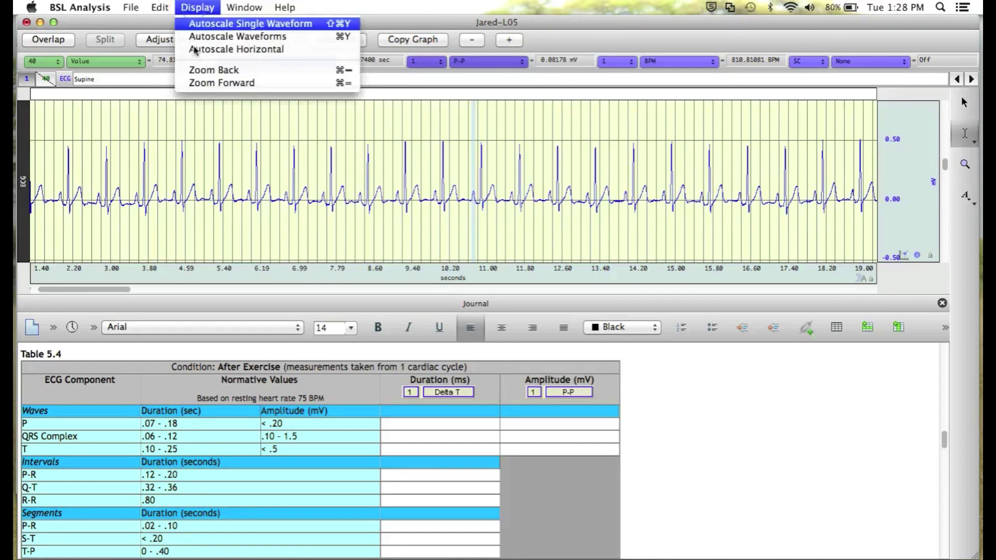
pyautogui.click(200, 70)
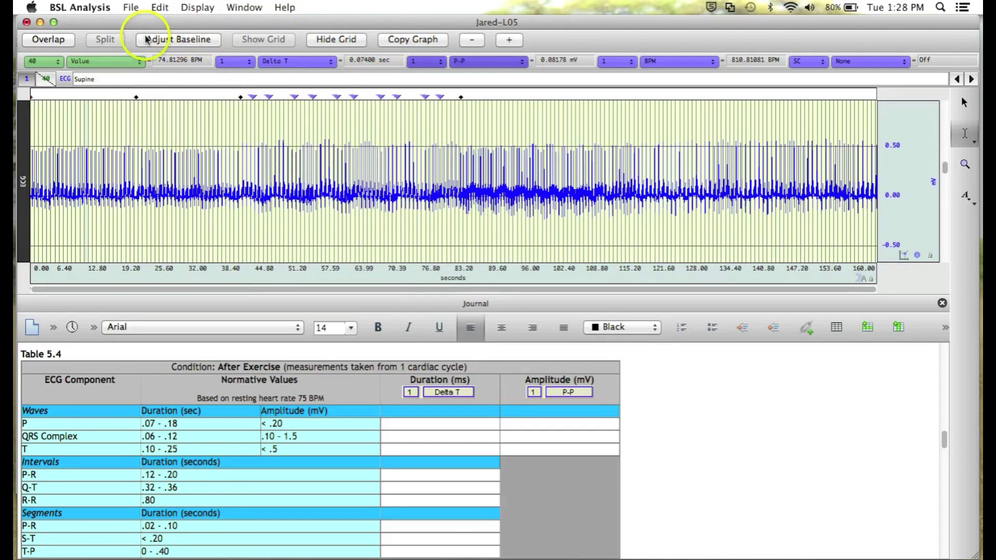
# - Hide the grid behind the full 0–160 s ECG trace
pyautogui.click(334, 40)
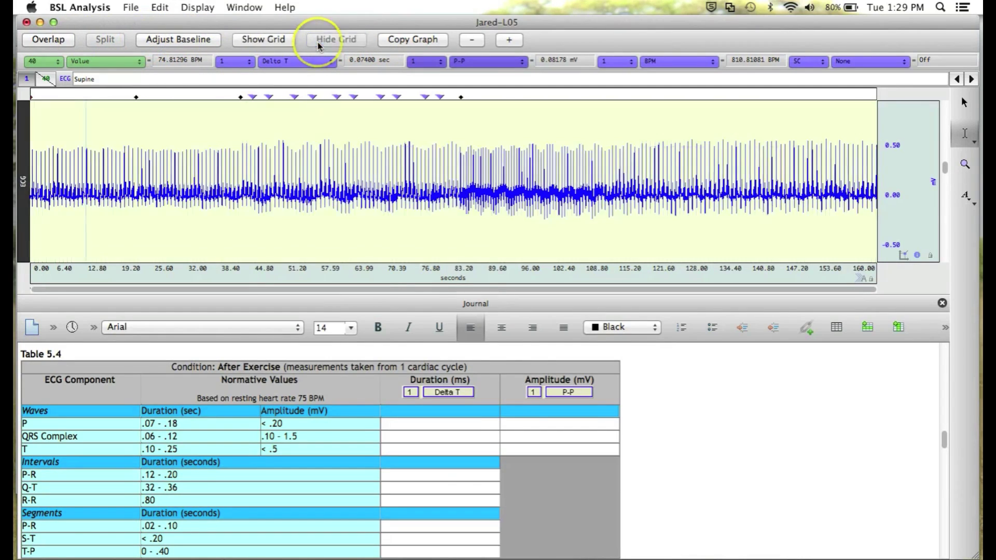